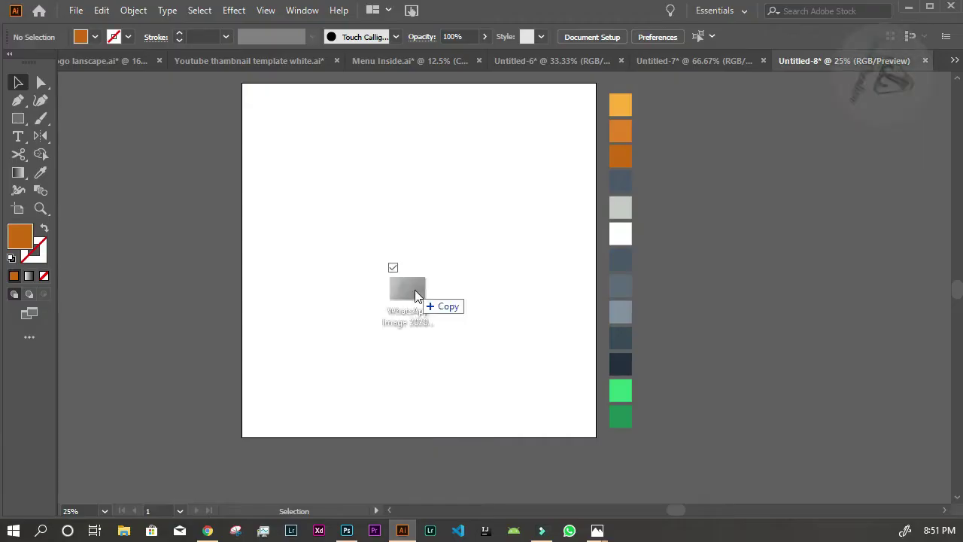
# Drag the pencil sketch of the toucan on a branch onto the empty artboard.
pyautogui.moveTo(415, 295); pyautogui.dragTo(482, 267)
# Settle the placed sketch and zoom in on the toucan.
pyautogui.press('z')
pyautogui.click(513, 266)
pyautogui.click(511, 248)
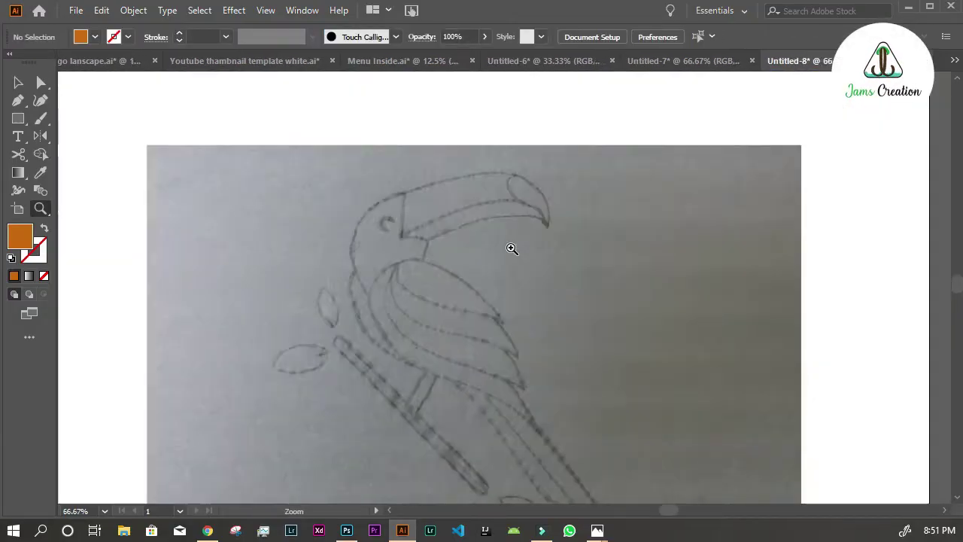
# Trace the beak as a closed orange, unfilled outline with the Pen tool.
pyautogui.press('p')
pyautogui.click(344, 206)
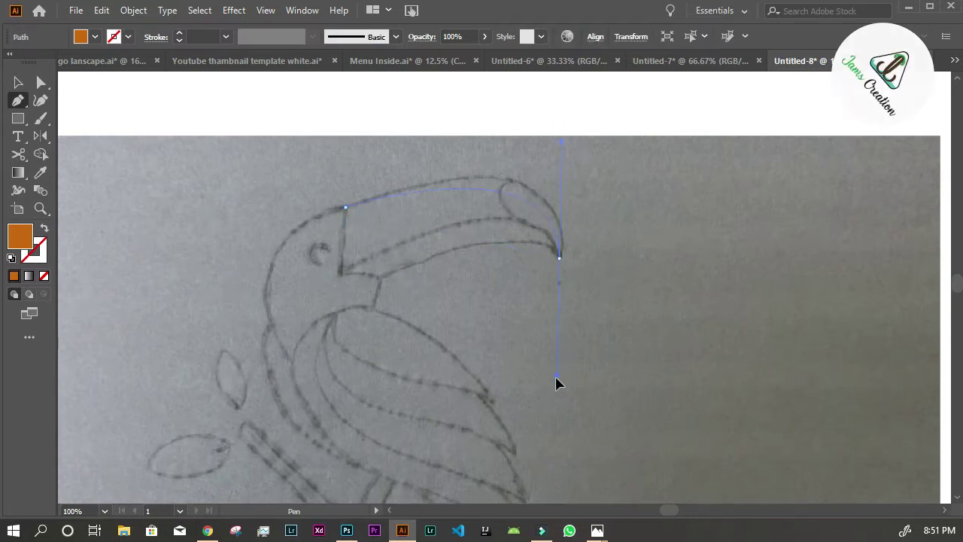
pyautogui.moveTo(563, 358); pyautogui.dragTo(541, 405)
pyautogui.click(559, 258)
pyautogui.hotkey('shift', 'x')
pyautogui.moveTo(380, 280); pyautogui.dragTo(213, 358)
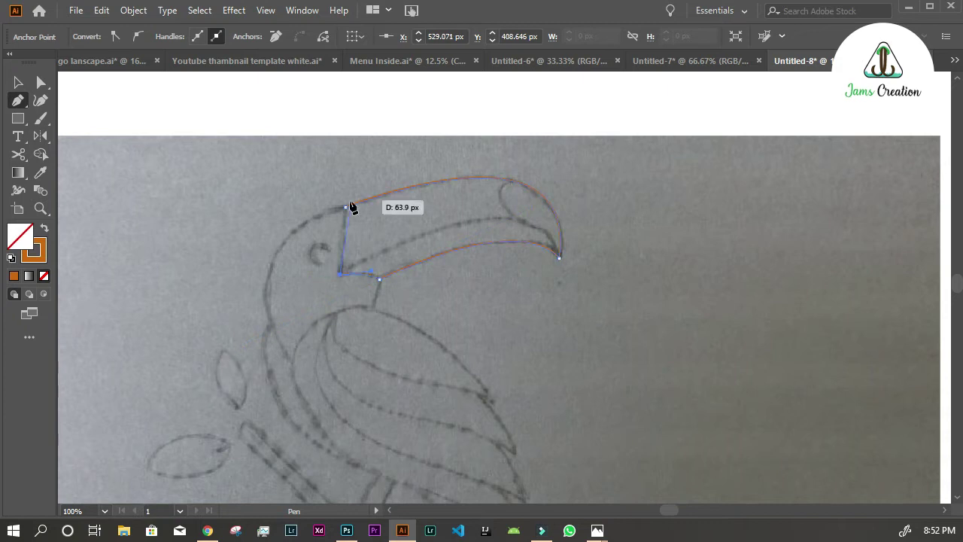
pyautogui.click(340, 274)
pyautogui.click(344, 206)
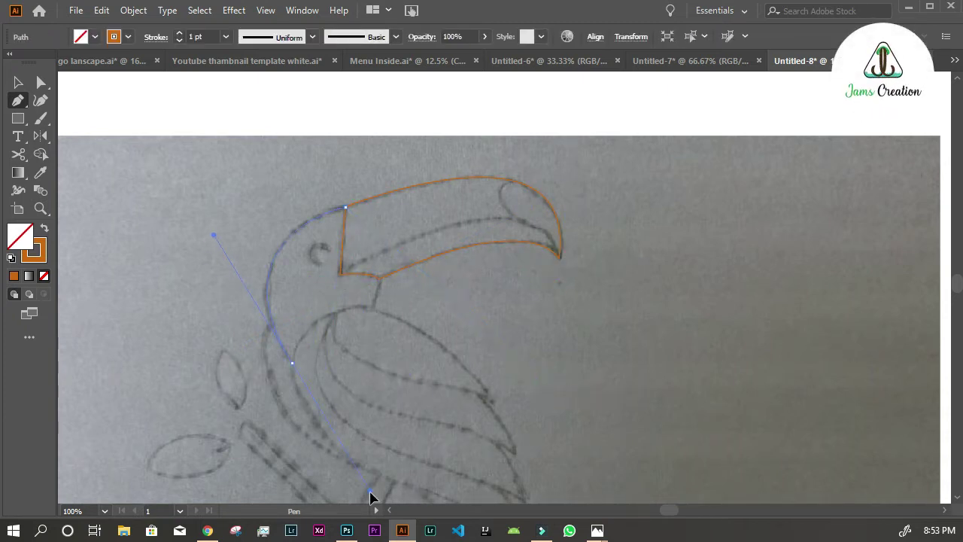
# Curve the head outline down the toucan's back and pick up the throat endpoint.
pyautogui.moveTo(370, 496); pyautogui.dragTo(370, 495)
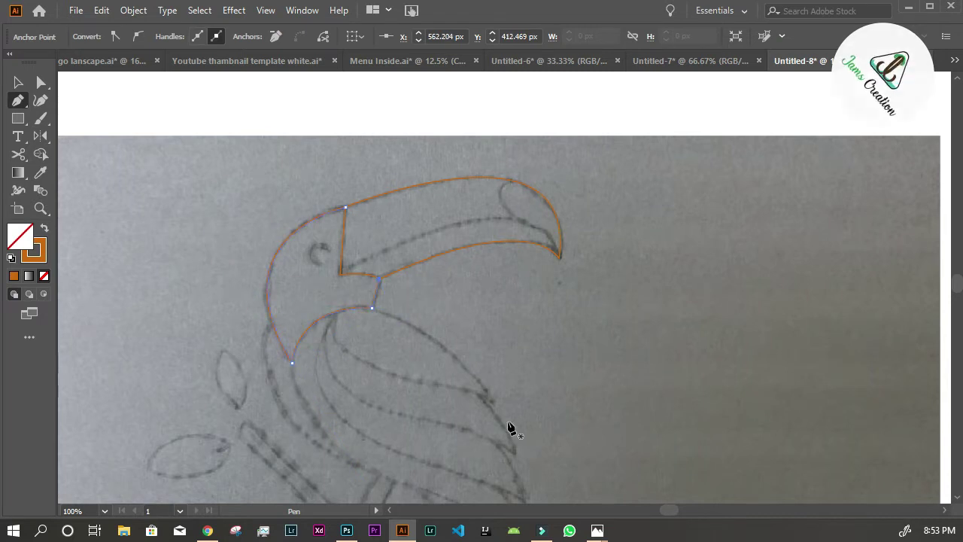
pyautogui.scroll(-3, 508, 427)
pyautogui.press('Escape')
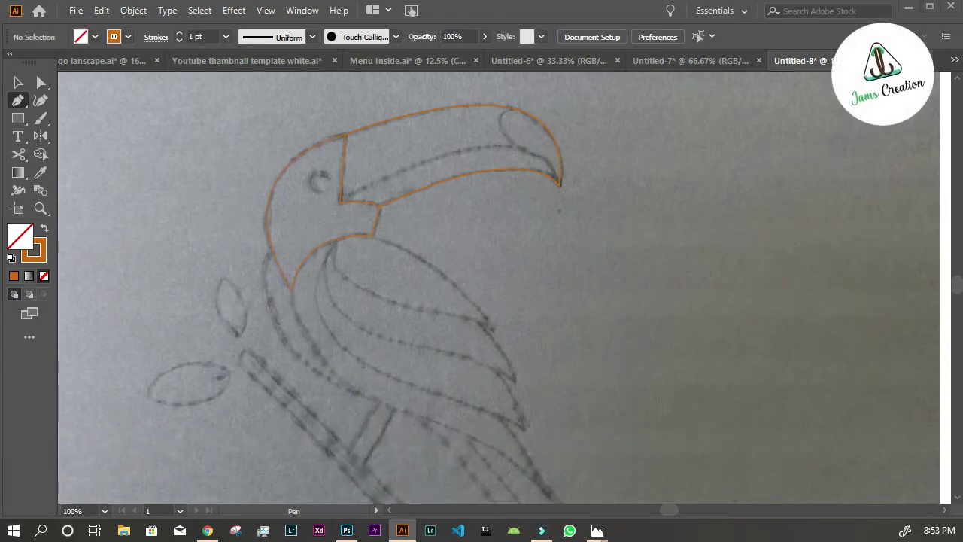
pyautogui.click(373, 236)
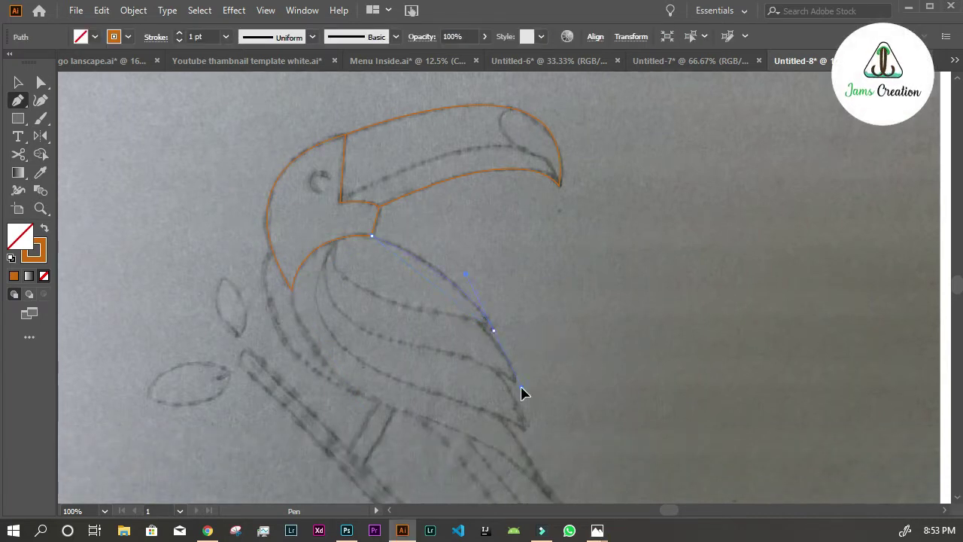
# Trace the top wing feather to its tip and adjust its rounded corner.
pyautogui.moveTo(524, 393); pyautogui.dragTo(457, 311)
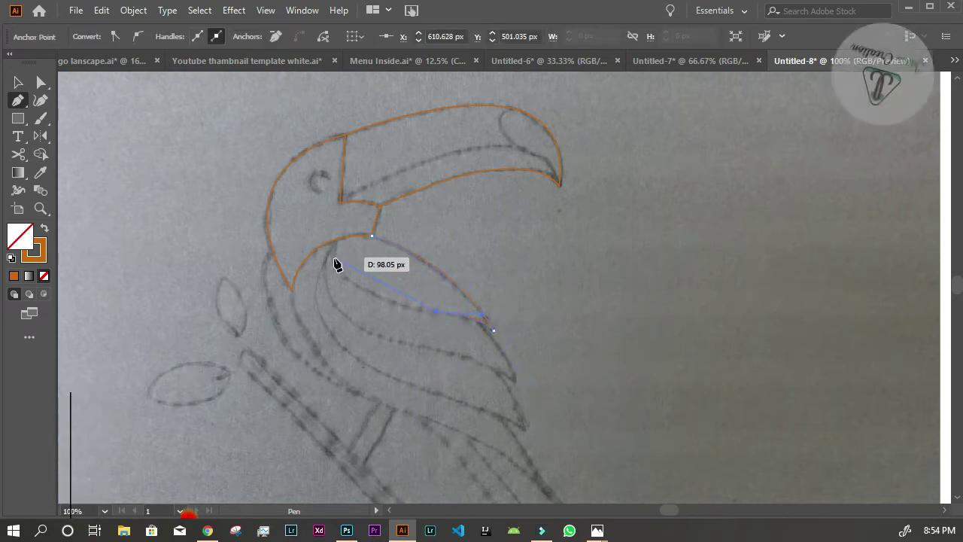
pyautogui.moveTo(337, 275); pyautogui.dragTo(359, 228)
pyautogui.keyDown('ctrl'); pyautogui.click(481, 290); pyautogui.keyUp('ctrl')
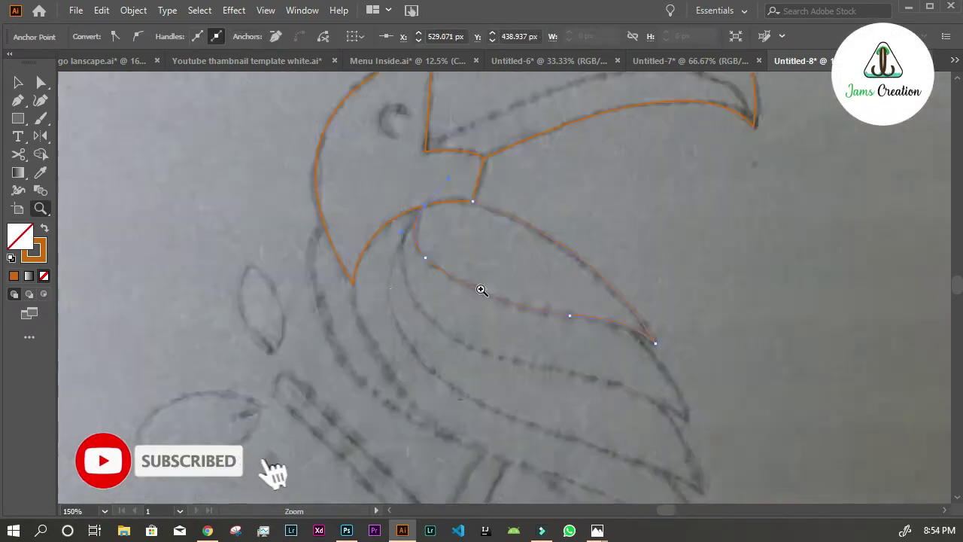
pyautogui.keyDown('ctrl'); pyautogui.click(515, 297); pyautogui.keyUp('ctrl')
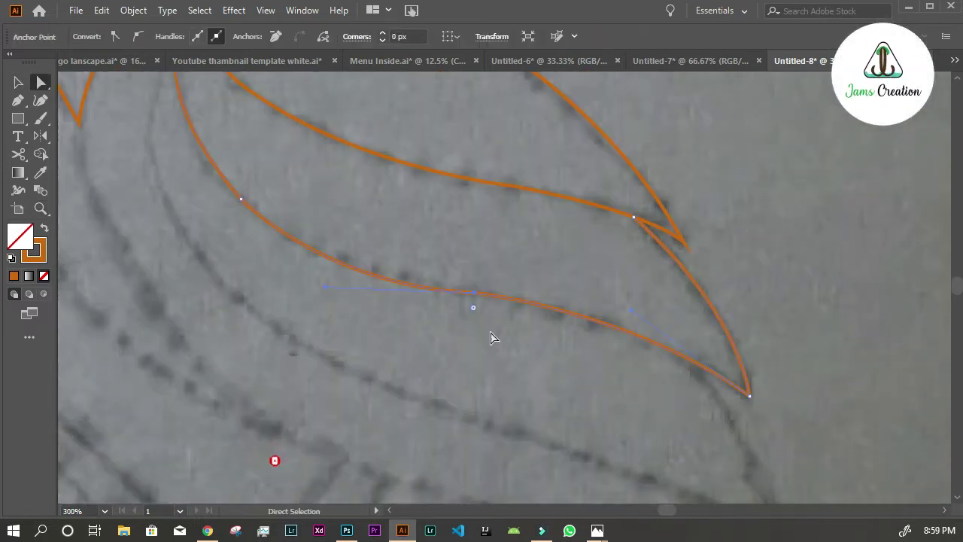
pyautogui.moveTo(473, 307); pyautogui.dragTo(424, 343)
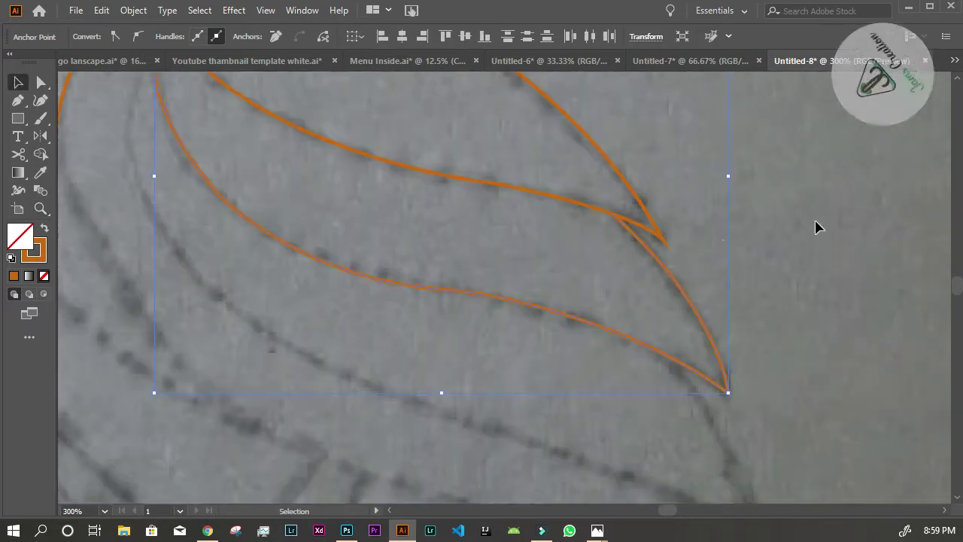
# Restore the feather's orange stroke with no fill, deselect it, and browse the panel list.
pyautogui.click(44, 229)
pyautogui.press('a')
pyautogui.click(452, 355)
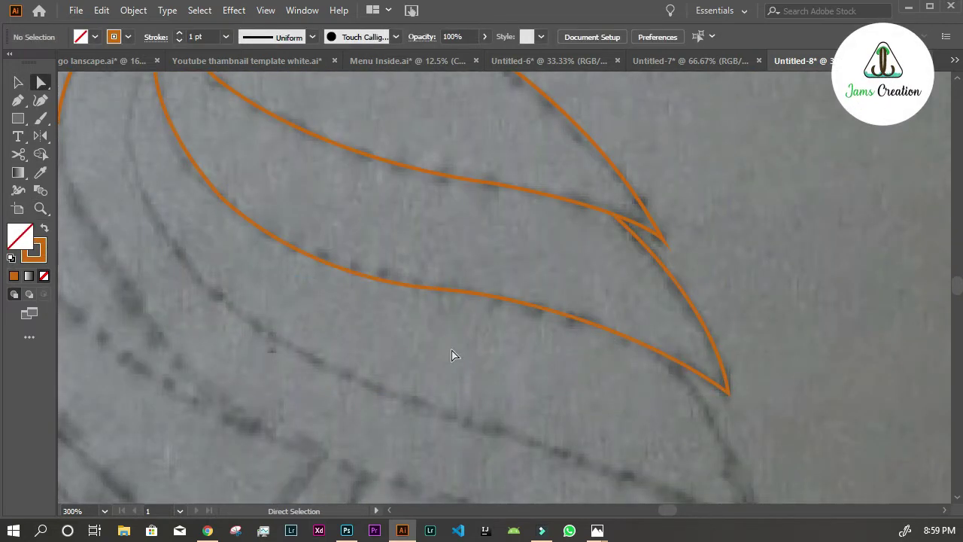
pyautogui.click(301, 10)
pyautogui.click(379, 215)
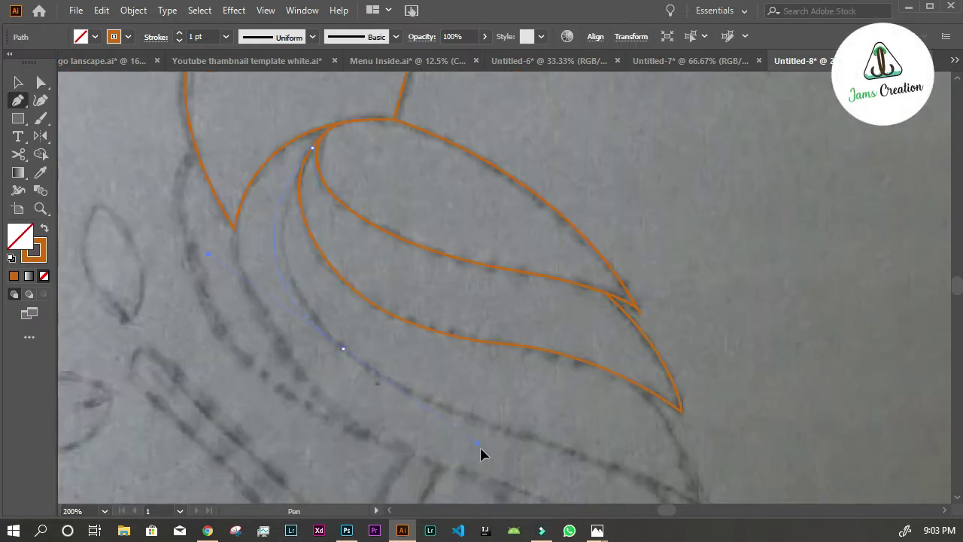
# Outline the next two lower wing feathers along the sketch in orange.
pyautogui.scroll(-3, 437, 398)
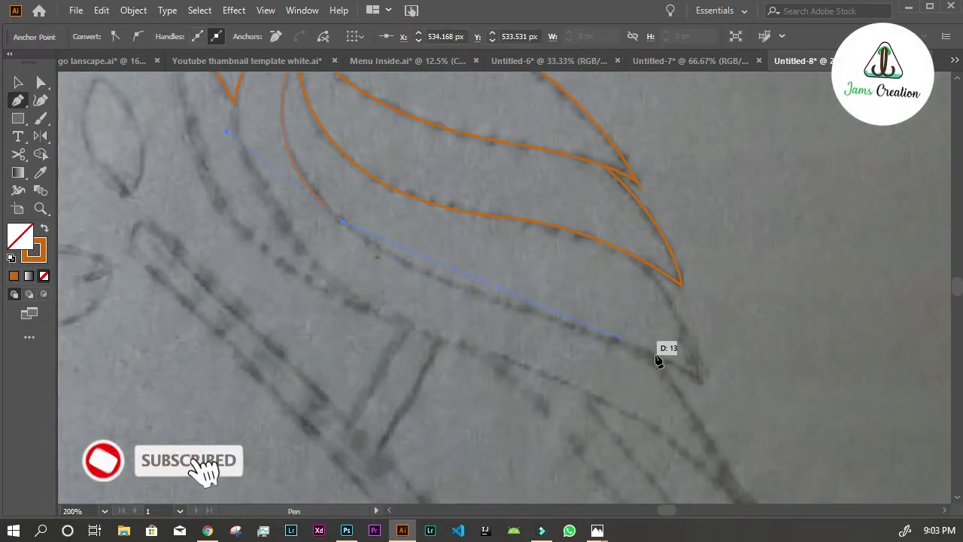
pyautogui.click(550, 319)
pyautogui.moveTo(699, 385); pyautogui.dragTo(747, 426)
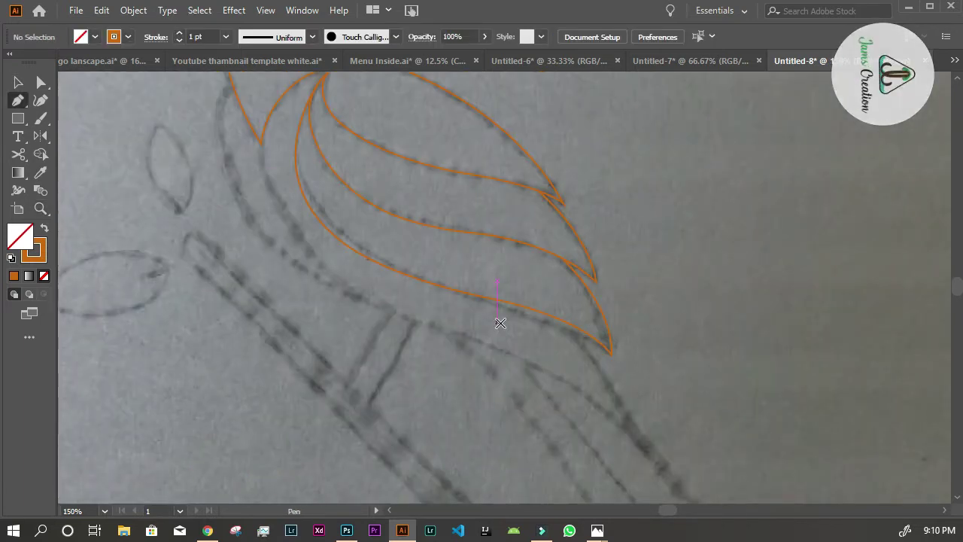
pyautogui.click(232, 86)
pyautogui.scroll(1, 256, 180)
pyautogui.click(280, 264)
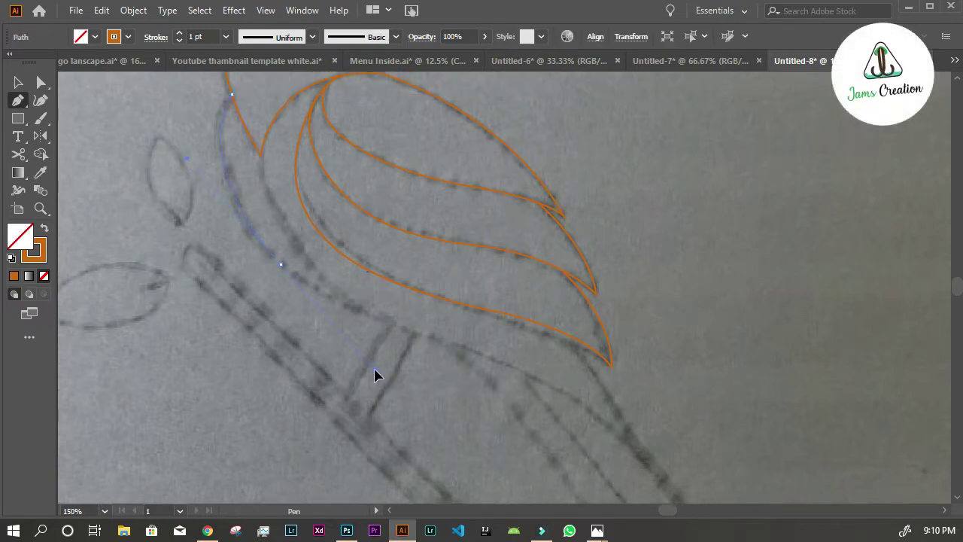
pyautogui.moveTo(374, 358); pyautogui.dragTo(376, 361)
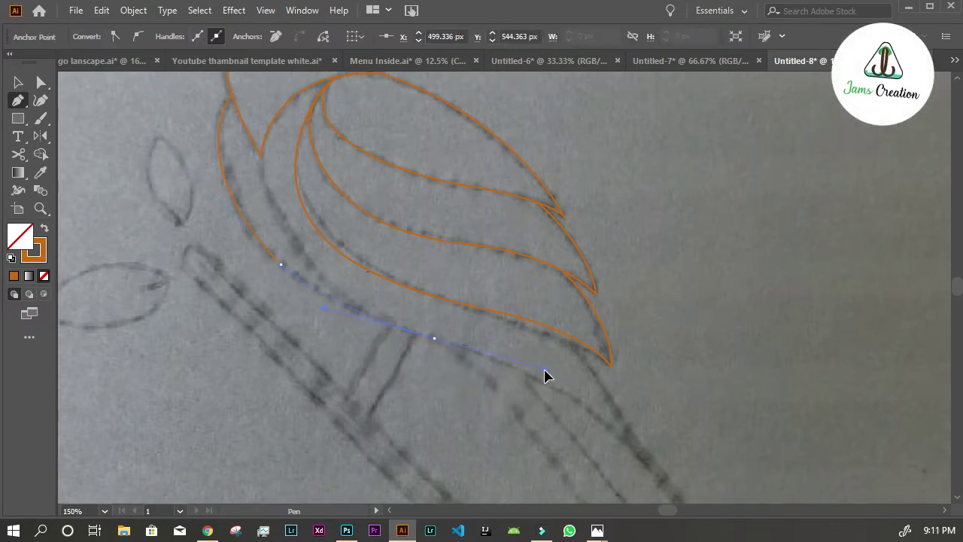
pyautogui.scroll(-2, 638, 459)
pyautogui.moveTo(627, 385); pyautogui.dragTo(707, 460)
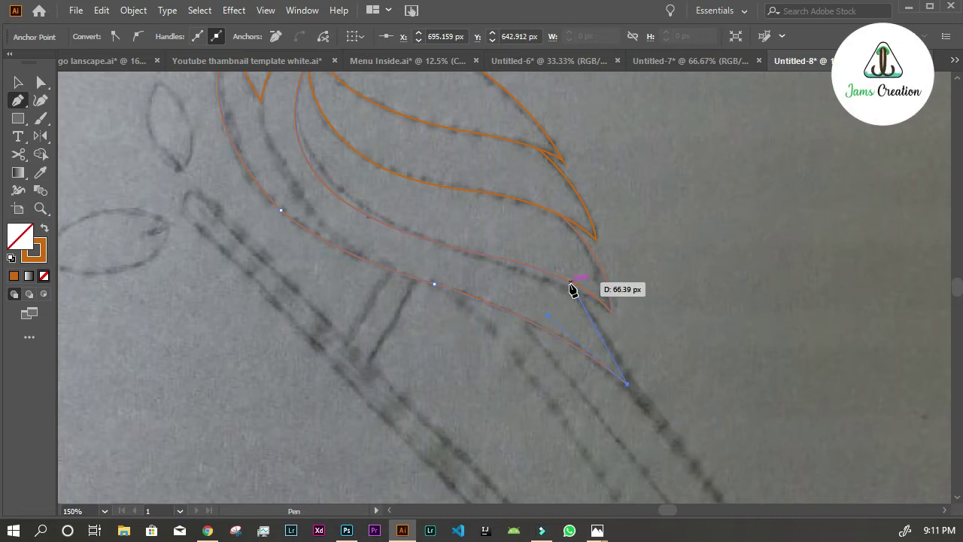
# Trace the long tail from its tip back to the body and reshape its curve.
pyautogui.hotkey('ctrl', '-')
pyautogui.hotkey('ctrl', '1')
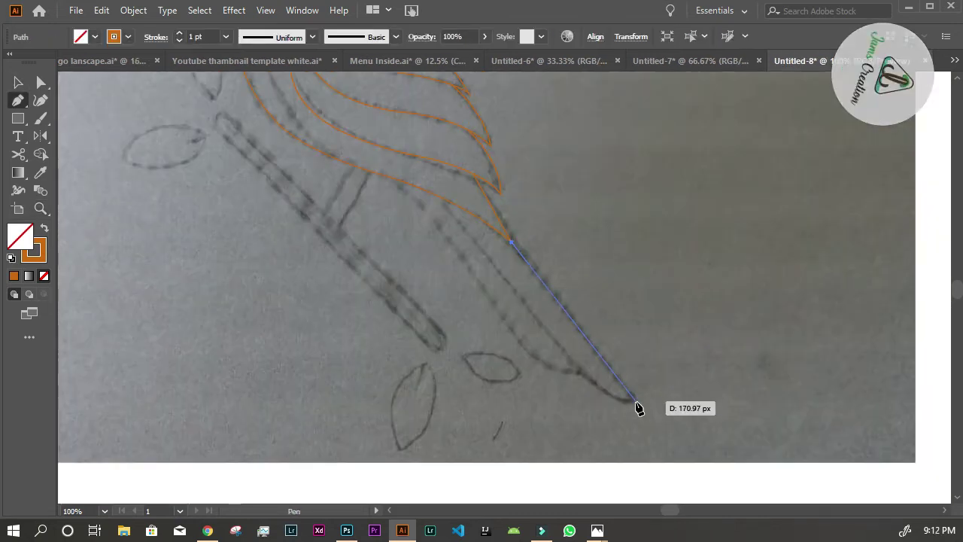
pyautogui.click(634, 401)
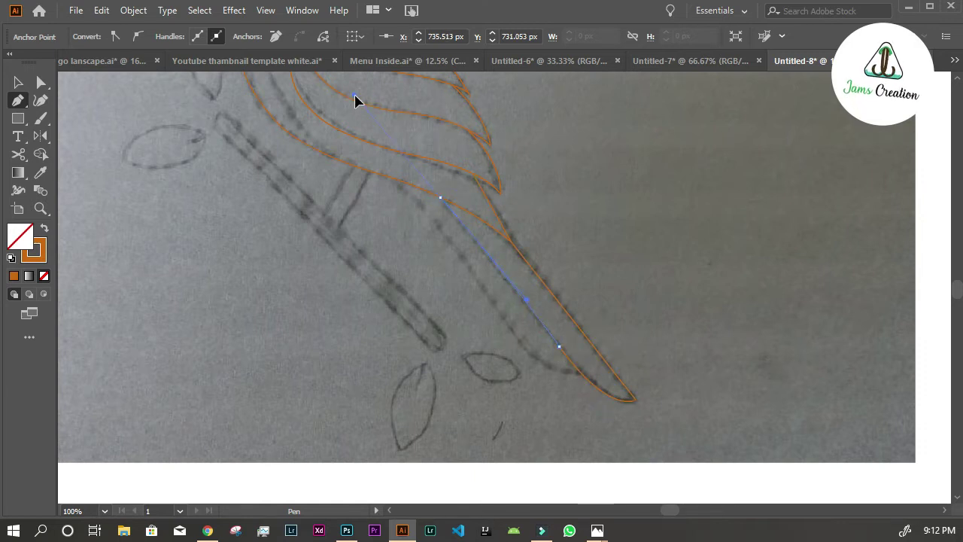
pyautogui.click(580, 373)
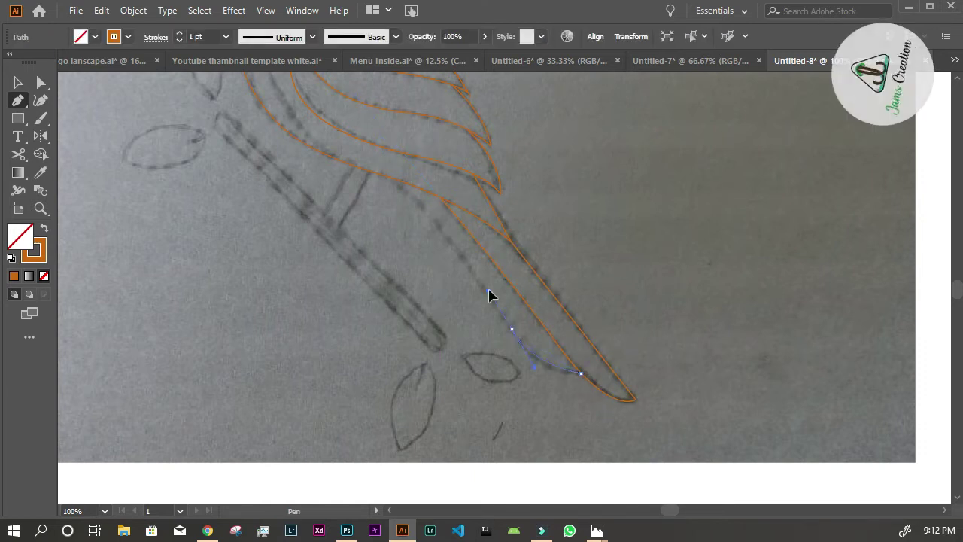
pyautogui.click(381, 175)
pyautogui.click(320, 118)
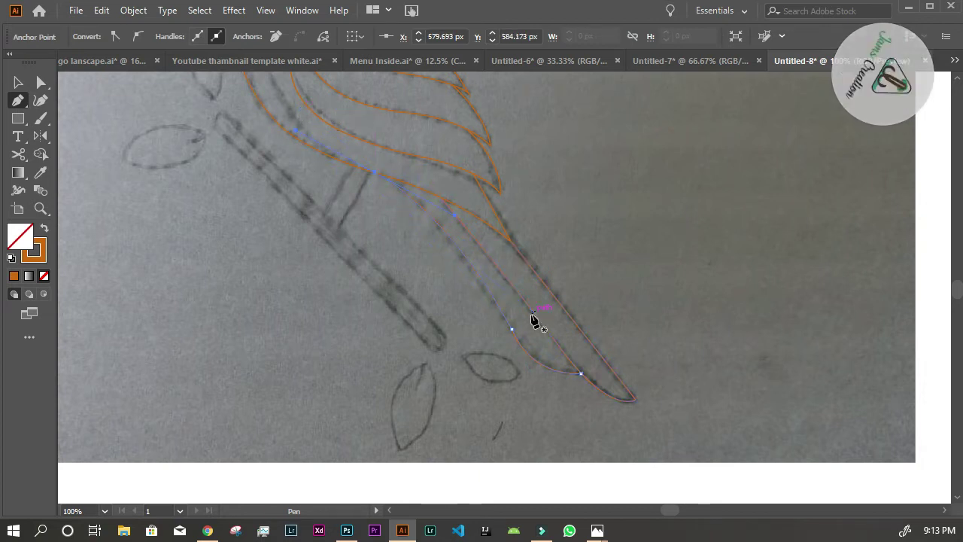
pyautogui.keyDown('ctrl'); pyautogui.click(491, 314); pyautogui.keyUp('ctrl')
pyautogui.moveTo(523, 340); pyautogui.dragTo(520, 334)
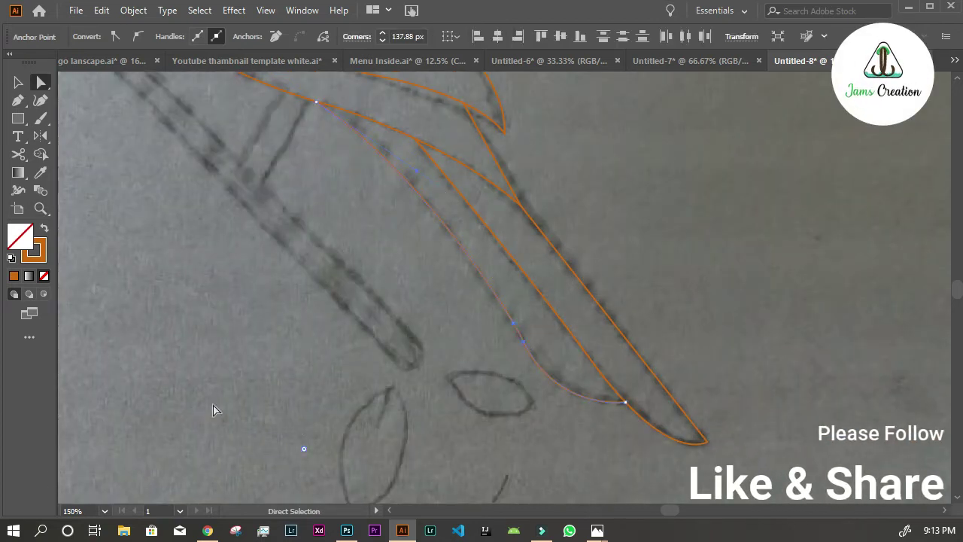
pyautogui.keyDown('ctrl'); pyautogui.click(574, 333); pyautogui.keyUp('ctrl')
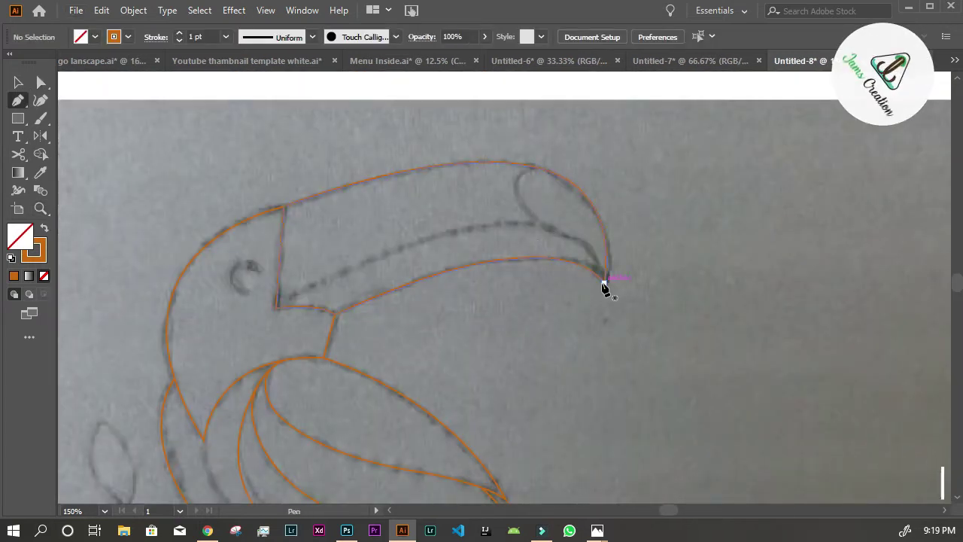
# Trace the inner beak dividing line out to the beak tip.
pyautogui.moveTo(538, 223); pyautogui.dragTo(483, 210)
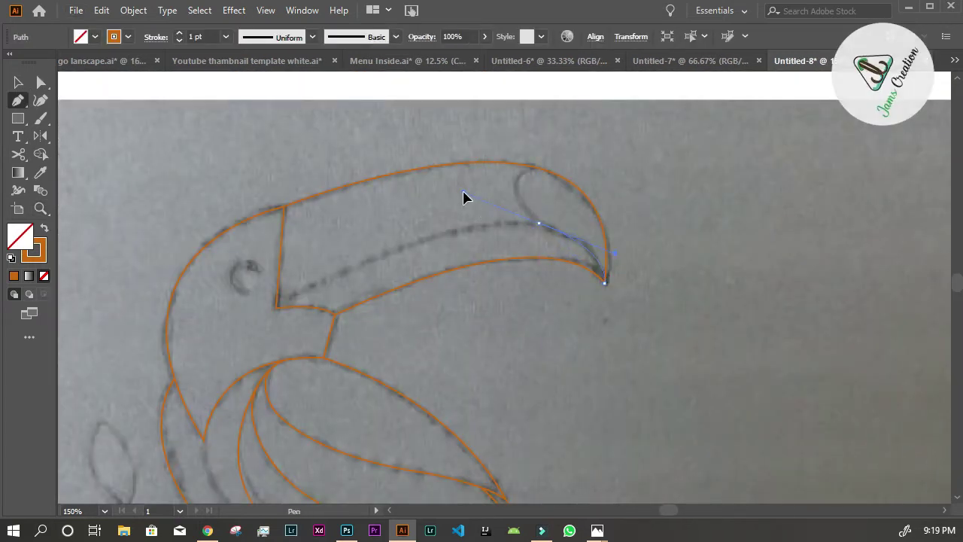
pyautogui.moveTo(539, 223); pyautogui.dragTo(532, 226)
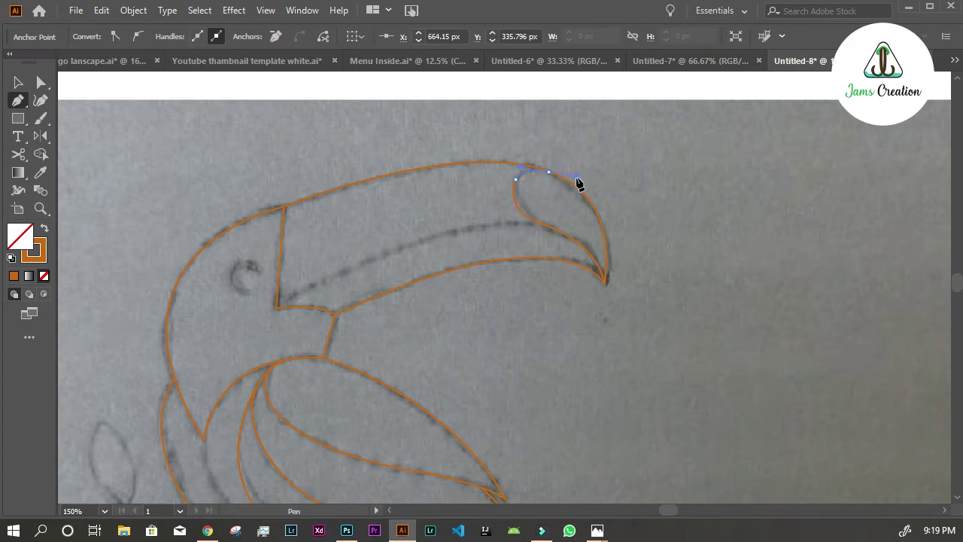
pyautogui.hotkey('ctrl', '+')
pyautogui.hotkey('ctrl', '+')
pyautogui.moveTo(812, 425); pyautogui.dragTo(817, 441)
pyautogui.scroll(-3, 909, 426)
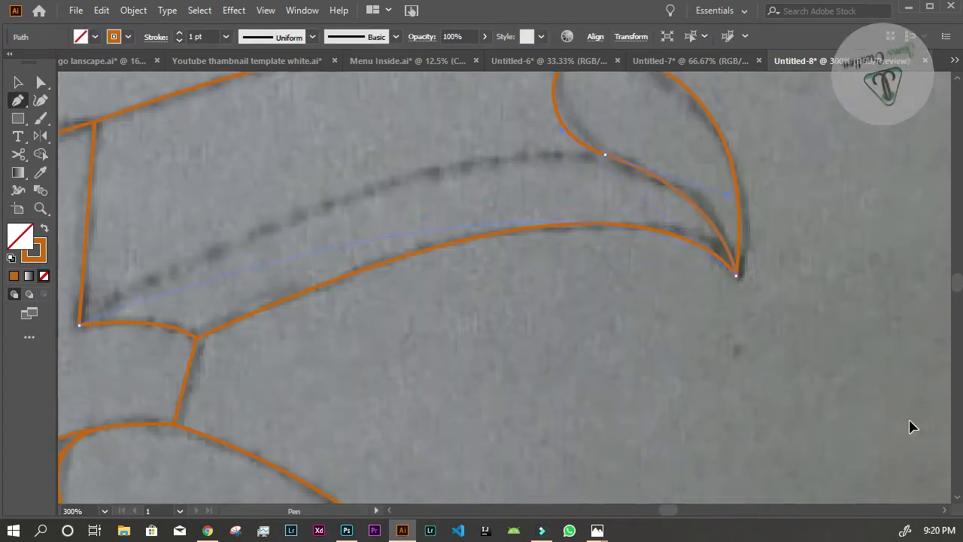
# Reshape the beak tip curve to match the sketch, then zoom out to the whole head.
pyautogui.press('a')
pyautogui.scroll(4, 640, 221)
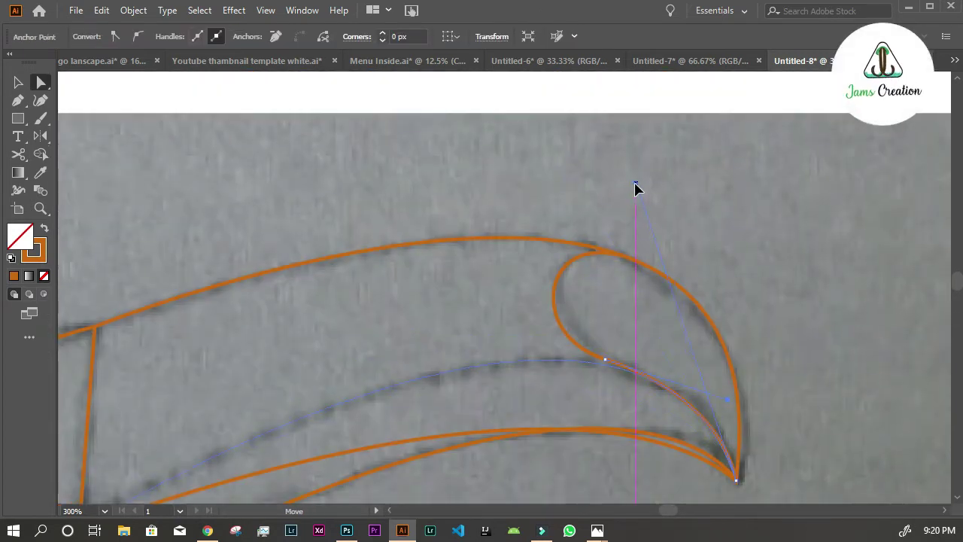
pyautogui.moveTo(635, 192); pyautogui.dragTo(636, 191)
pyautogui.click(843, 268)
pyautogui.click(705, 413)
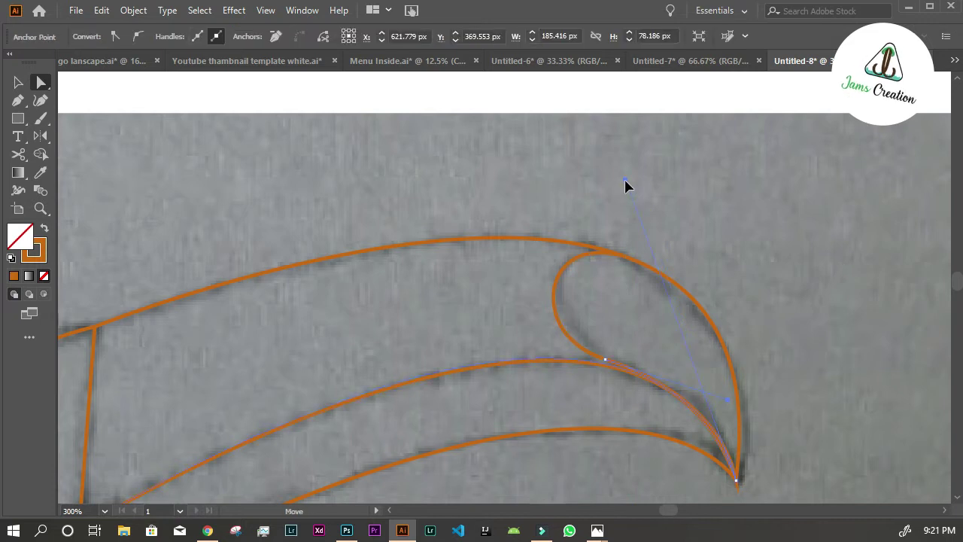
pyautogui.click(754, 240)
pyautogui.press('z')
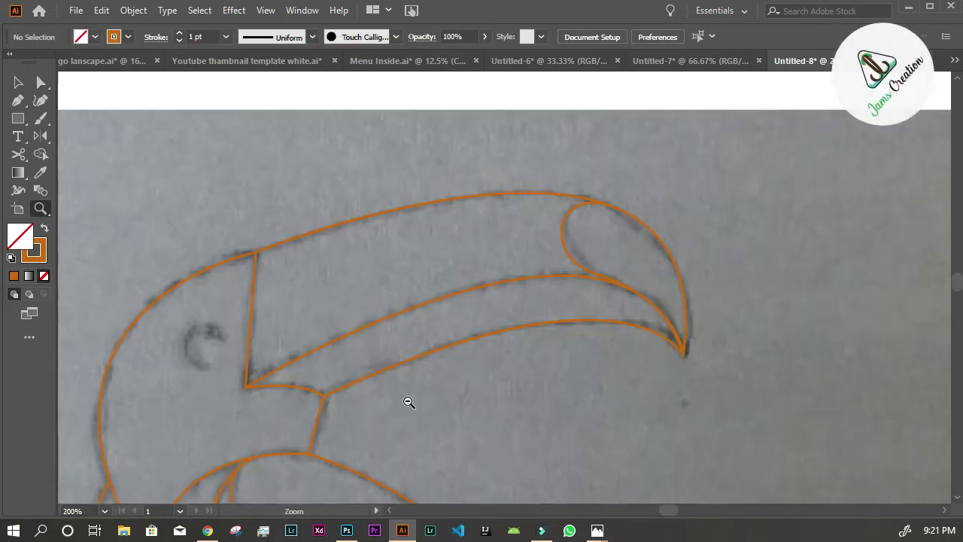
pyautogui.scroll(-3, 466, 338)
pyautogui.click(490, 291)
# Trace the chest curve down from the beak base.
pyautogui.moveTo(439, 375); pyautogui.dragTo(444, 449)
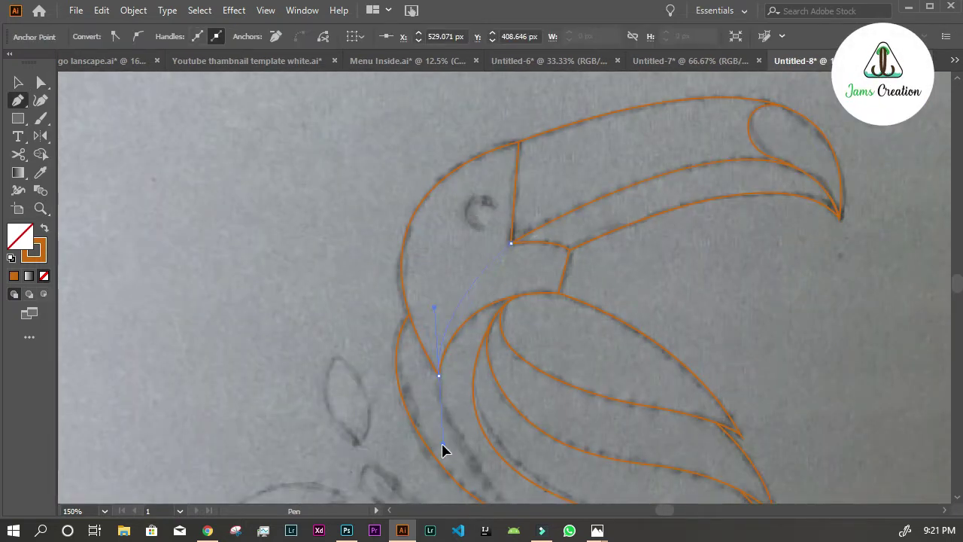
pyautogui.moveTo(504, 421); pyautogui.dragTo(504, 421)
pyautogui.keyDown('ctrl'); pyautogui.click(279, 248); pyautogui.keyUp('ctrl')
pyautogui.hotkey('ctrl', '-')
pyautogui.hotkey('ctrl', '-')
# Draw the leg line down to the branch and outline the branch.
pyautogui.press('z')
pyautogui.click(516, 316)
pyautogui.press('p')
pyautogui.click(518, 227)
pyautogui.click(472, 308)
pyautogui.moveTo(632, 475); pyautogui.dragTo(615, 502)
pyautogui.click(611, 497)
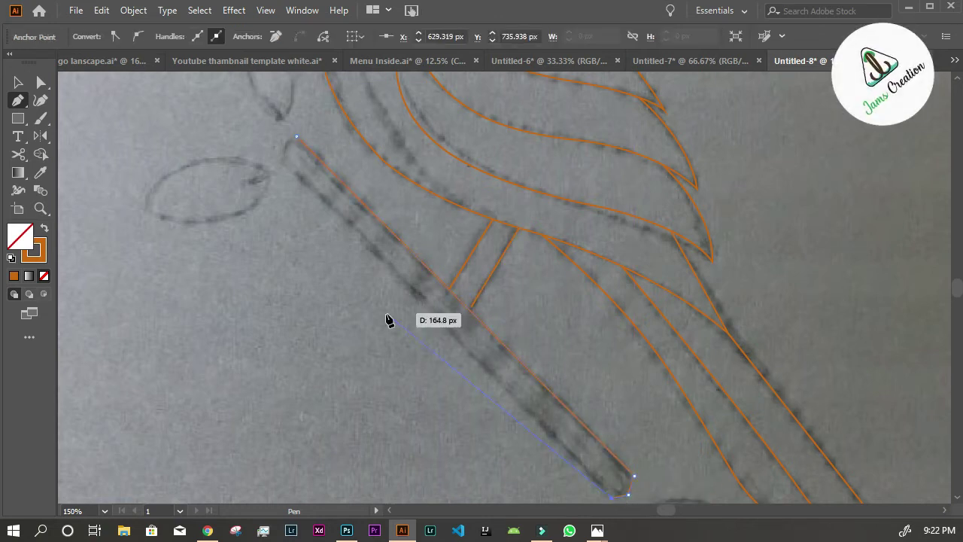
# Round both branch ends and move the leg line's lower end onto the branch.
pyautogui.click(280, 142)
pyautogui.moveTo(279, 143); pyautogui.dragTo(294, 146)
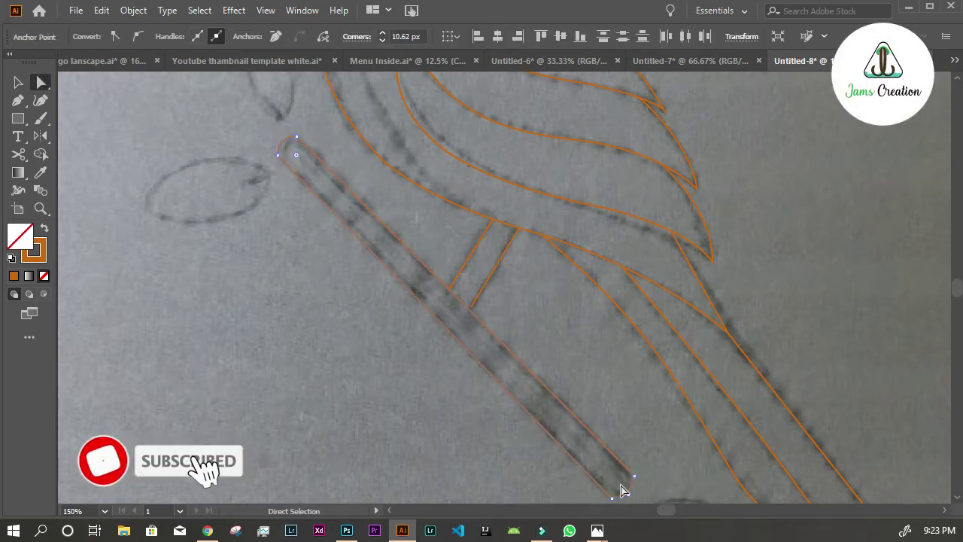
pyautogui.click(559, 350)
pyautogui.click(618, 435)
pyautogui.moveTo(614, 486); pyautogui.dragTo(617, 490)
pyautogui.click(511, 374)
pyautogui.moveTo(471, 308); pyautogui.dragTo(473, 310)
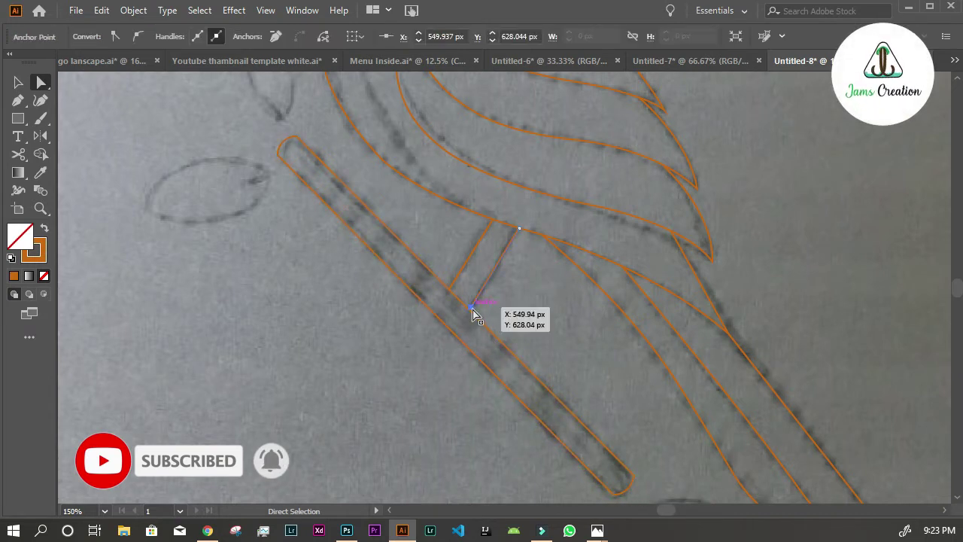
pyautogui.hotkey('ctrl', '0')
# Draw an ellipse for the first leaf, discarding a stray rectangle.
pyautogui.press('m')
pyautogui.moveTo(387, 264); pyautogui.dragTo(429, 303)
pyautogui.click(408, 282)
pyautogui.press('Escape')
pyautogui.press('l')
pyautogui.moveTo(378, 263)
pyautogui.mouseDown()
pyautogui.moveTo(438, 305)
pyautogui.moveTo(370, 329)
pyautogui.mouseUp()
# Move the ellipse onto the sketched leaf, widen it, and add the pointed vein notch.
pyautogui.press('a')
pyautogui.press('v')
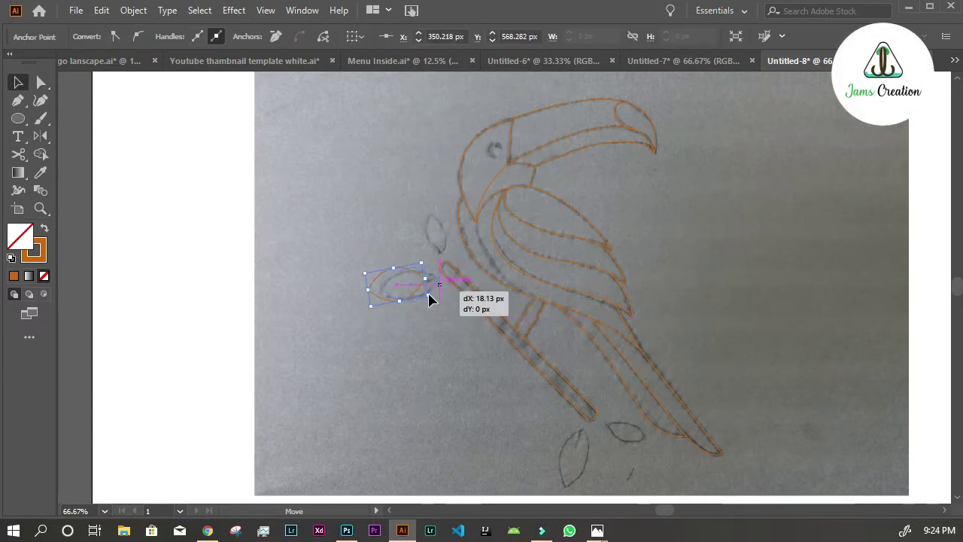
pyautogui.moveTo(427, 299); pyautogui.dragTo(429, 299)
pyautogui.hotkey('ctrl', '+')
pyautogui.hotkey('ctrl', '+')
pyautogui.hotkey('ctrl', '+')
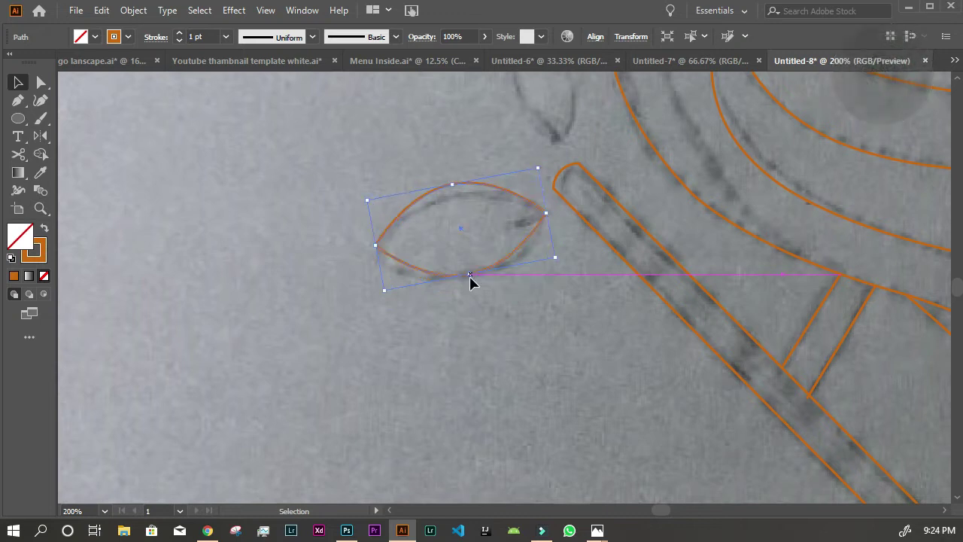
pyautogui.moveTo(469, 276); pyautogui.dragTo(493, 278)
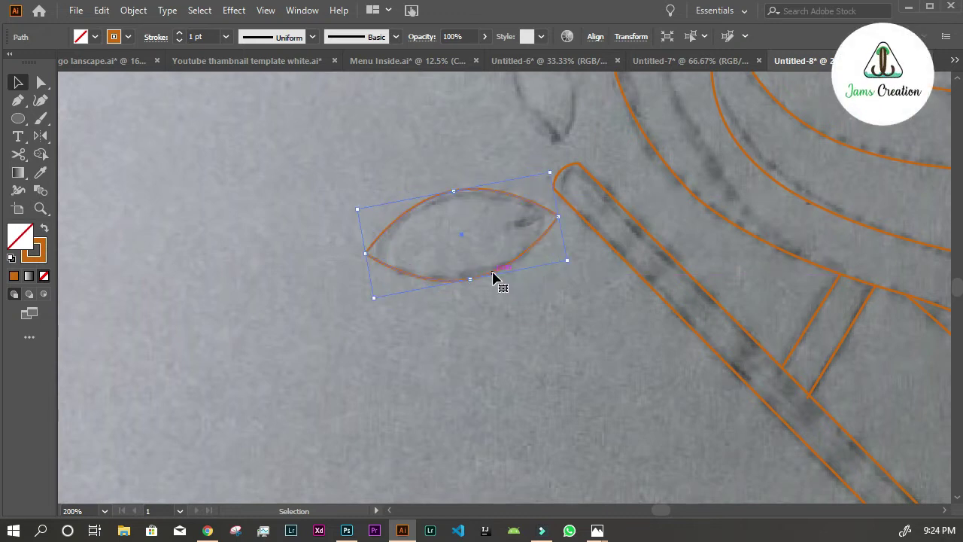
pyautogui.moveTo(552, 215)
pyautogui.mouseDown()
pyautogui.moveTo(551, 233)
pyautogui.moveTo(572, 256)
pyautogui.mouseUp()
# Place a leaf copy onto the lower sketched leaf and fit the artboard in view.
pyautogui.press('z')
pyautogui.keyDown('alt'); pyautogui.click(544, 294); pyautogui.keyUp('alt')
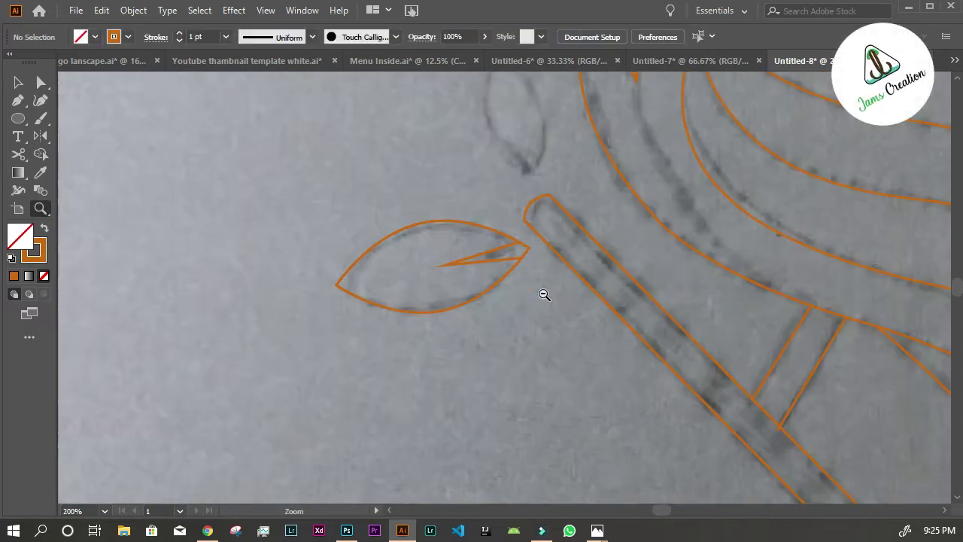
pyautogui.press('v')
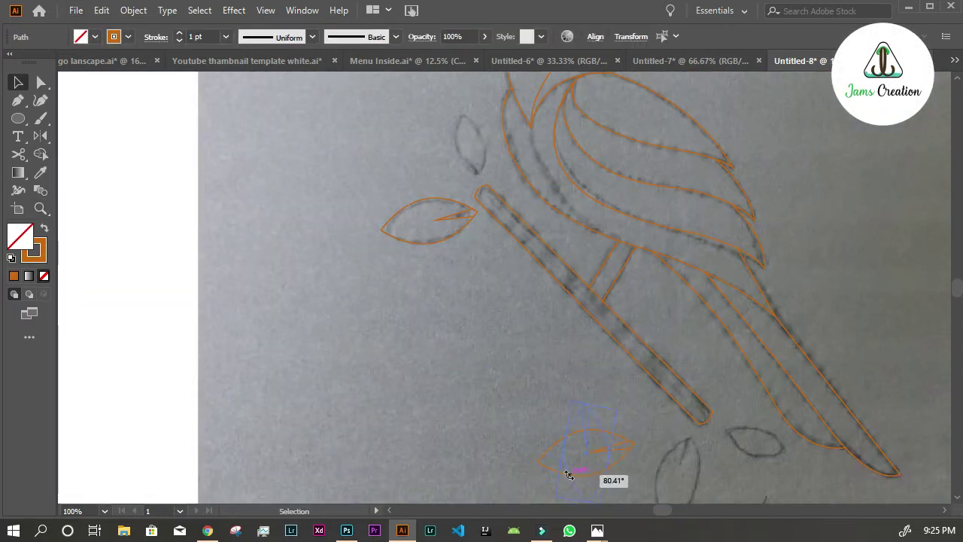
pyautogui.moveTo(711, 486); pyautogui.dragTo(769, 442)
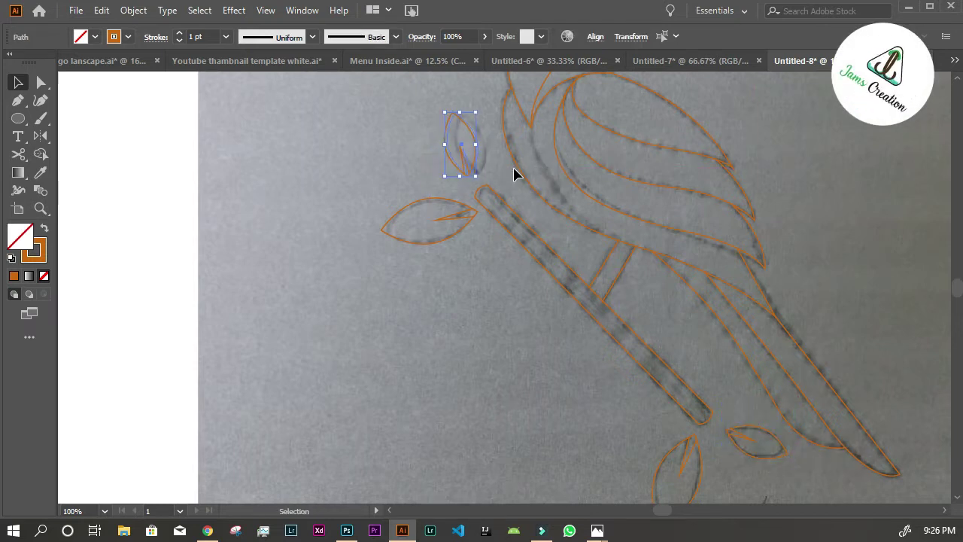
pyautogui.hotkey('ctrl', '0')
pyautogui.press('p')
pyautogui.scroll(4, 483, 286)
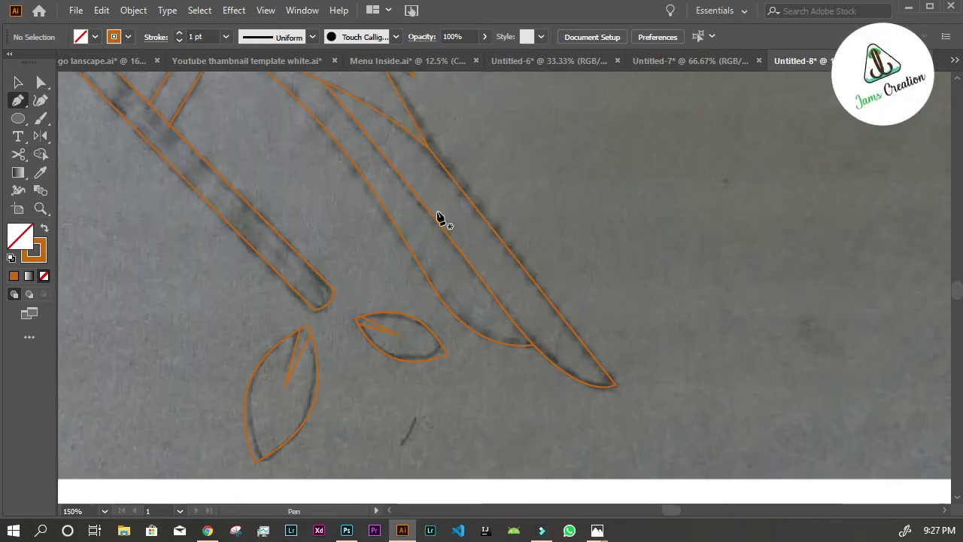
# Draw the tail line and a closed inner feather shape on the wing.
pyautogui.click(404, 130)
pyautogui.click(612, 386)
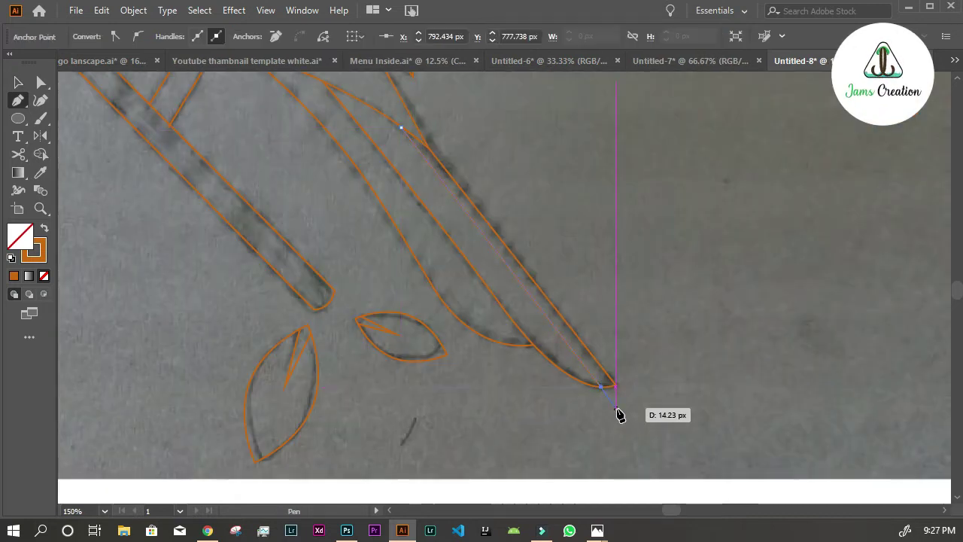
pyautogui.keyDown('ctrl'); pyautogui.click(715, 242); pyautogui.keyUp('ctrl')
pyautogui.click(417, 196)
pyautogui.moveTo(489, 302); pyautogui.dragTo(493, 345)
pyautogui.moveTo(443, 280)
pyautogui.mouseDown()
pyautogui.moveTo(508, 401)
pyautogui.moveTo(509, 436)
pyautogui.mouseUp()
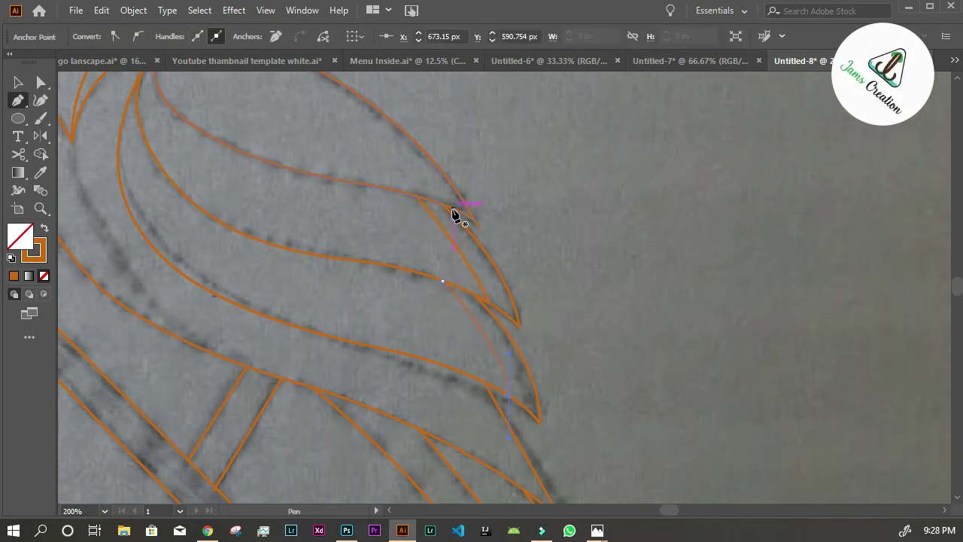
pyautogui.click(455, 214)
pyautogui.moveTo(71, 188); pyautogui.dragTo(204, 180)
pyautogui.press('v')
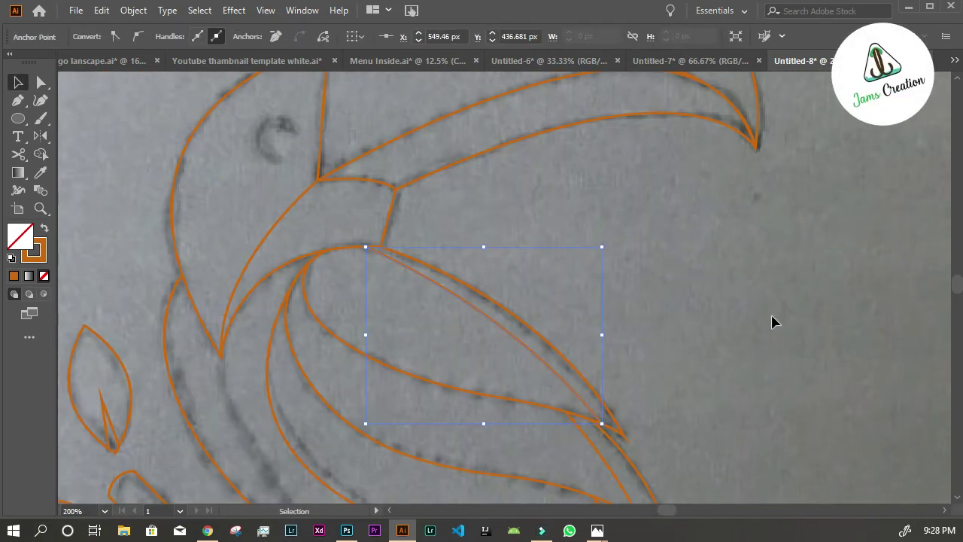
pyautogui.click(775, 322)
# Draw the upper beak line and a wing line, then zoom out to the whole toucan.
pyautogui.press('p')
pyautogui.scroll(4, 744, 225)
pyautogui.click(328, 226)
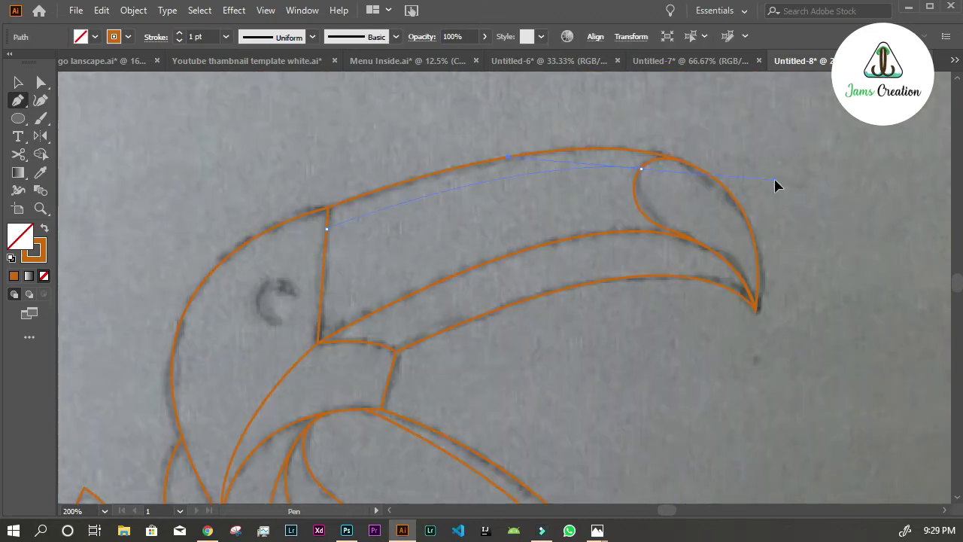
pyautogui.moveTo(763, 182); pyautogui.dragTo(783, 182)
pyautogui.click(358, 386)
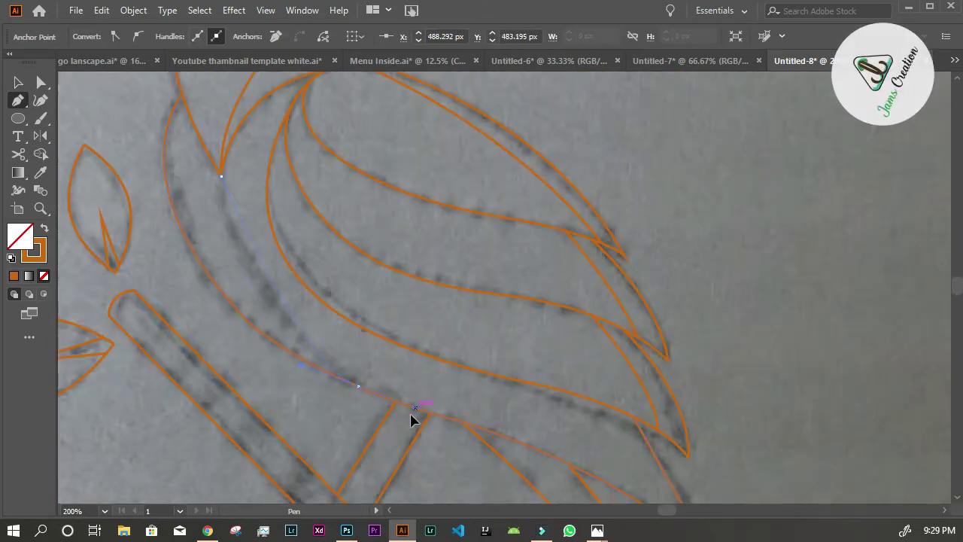
pyautogui.click(858, 275)
pyautogui.hotkey('ctrl', '-')
pyautogui.hotkey('ctrl', '-')
pyautogui.hotkey('ctrl', '-')
pyautogui.hotkey('ctrl', '-')
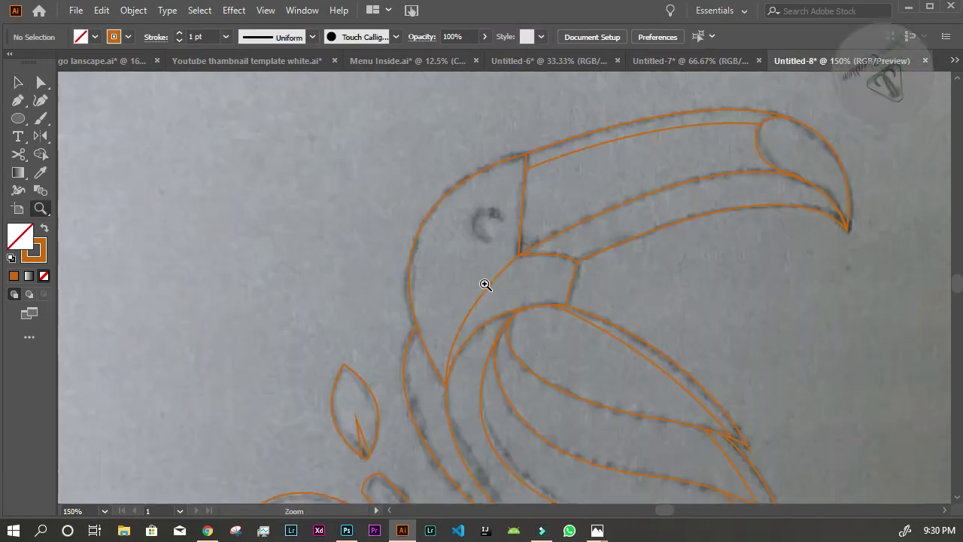
# Move the curve below the head up to the beak base and extend the neck curve.
pyautogui.click(490, 305)
pyautogui.press('a')
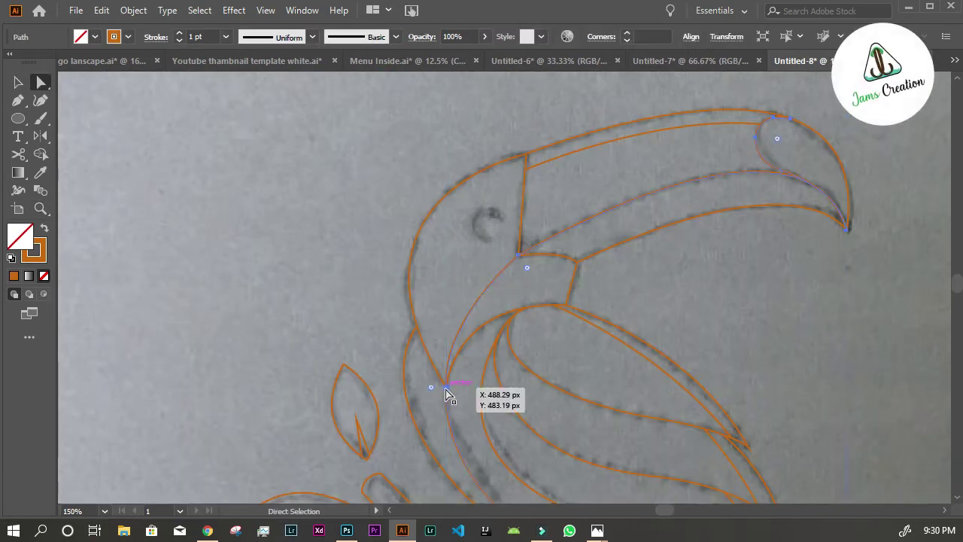
pyautogui.moveTo(446, 393); pyautogui.dragTo(467, 344)
pyautogui.click(712, 289)
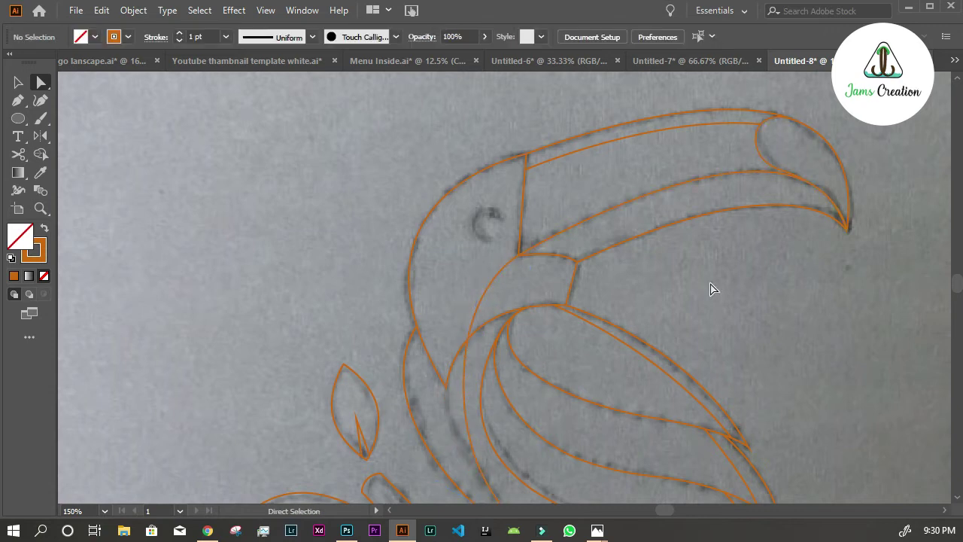
pyautogui.press('p')
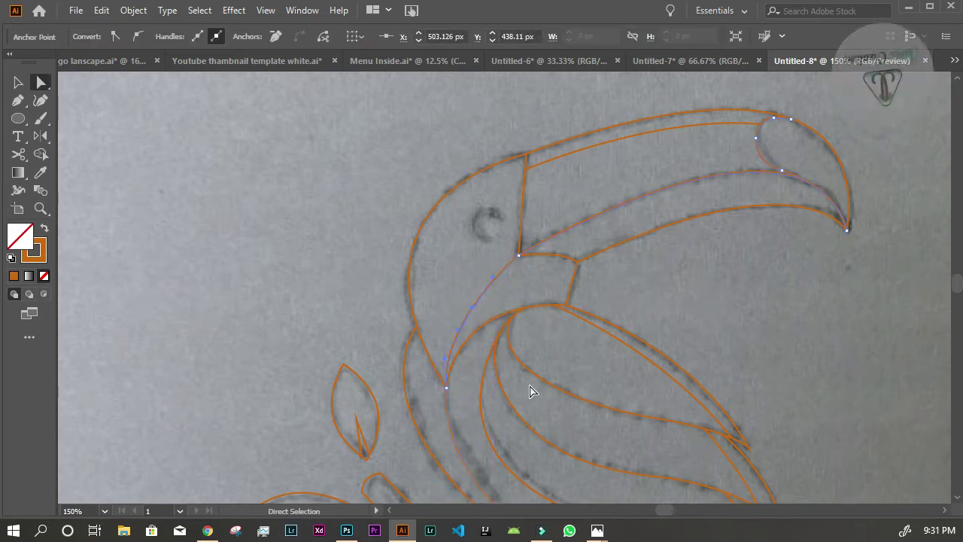
pyautogui.keyDown('ctrl'); pyautogui.click(472, 343); pyautogui.keyUp('ctrl')
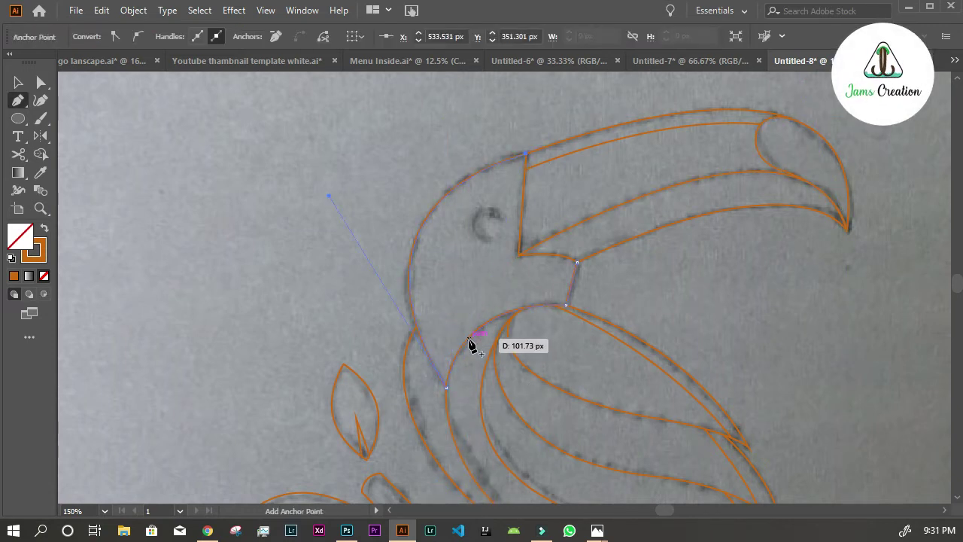
pyautogui.keyDown('ctrl'); pyautogui.moveTo(447, 388); pyautogui.dragTo(468, 348); pyautogui.keyUp('ctrl')
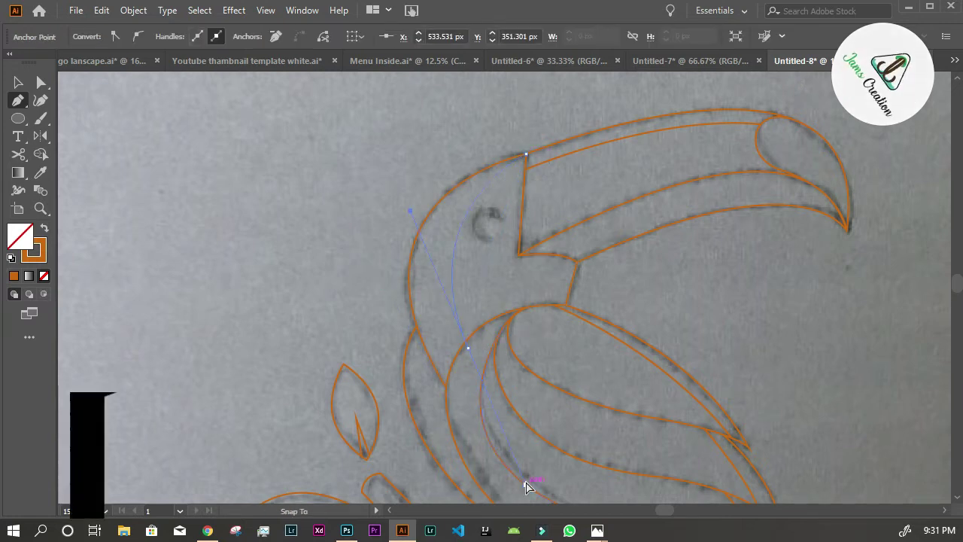
pyautogui.keyDown('ctrl'); pyautogui.moveTo(536, 497); pyautogui.dragTo(472, 349); pyautogui.keyUp('ctrl')
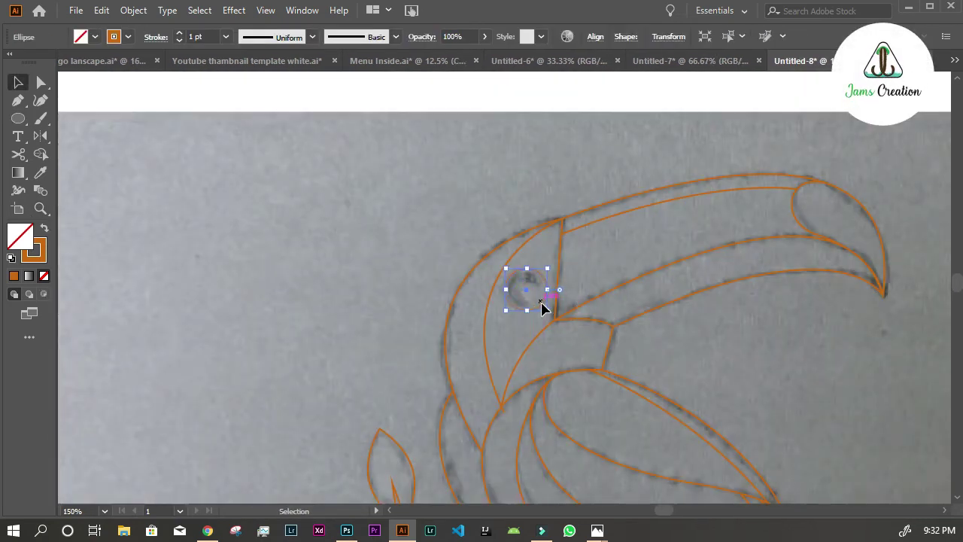
# Make the eye a solid orange dot, nudge it into place, and select all paths.
pyautogui.hotkey('shift', 'x')
pyautogui.moveTo(533, 301); pyautogui.dragTo(517, 297)
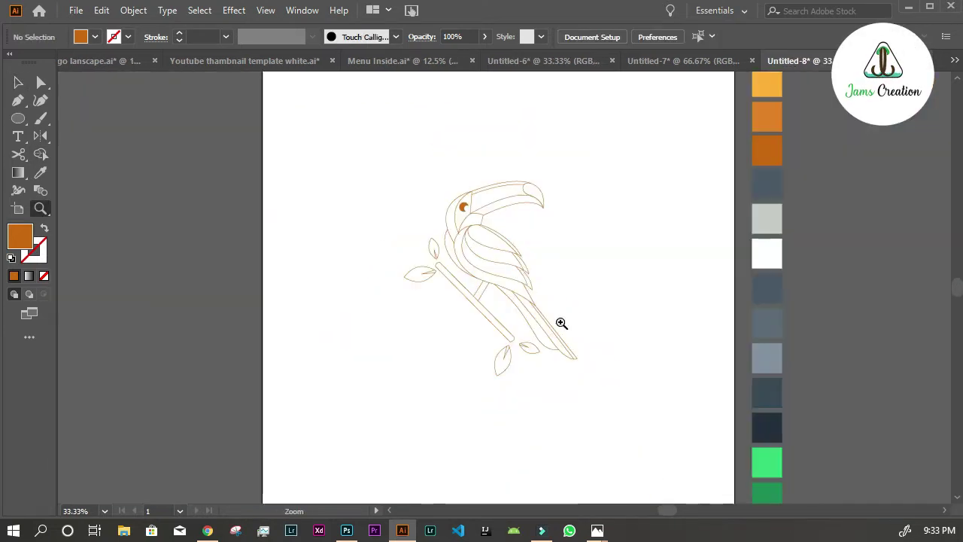
pyautogui.hotkey('ctrl', 'a')
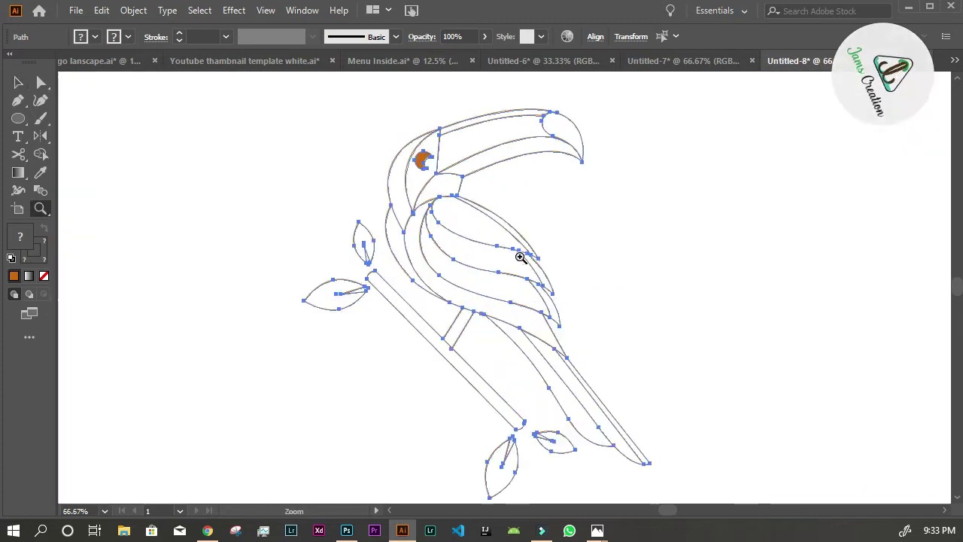
# Shape Builder the beak, face, neck band, tail and left leaf into separate pieces.
pyautogui.hotkey('shift', 'm')
pyautogui.click(519, 154)
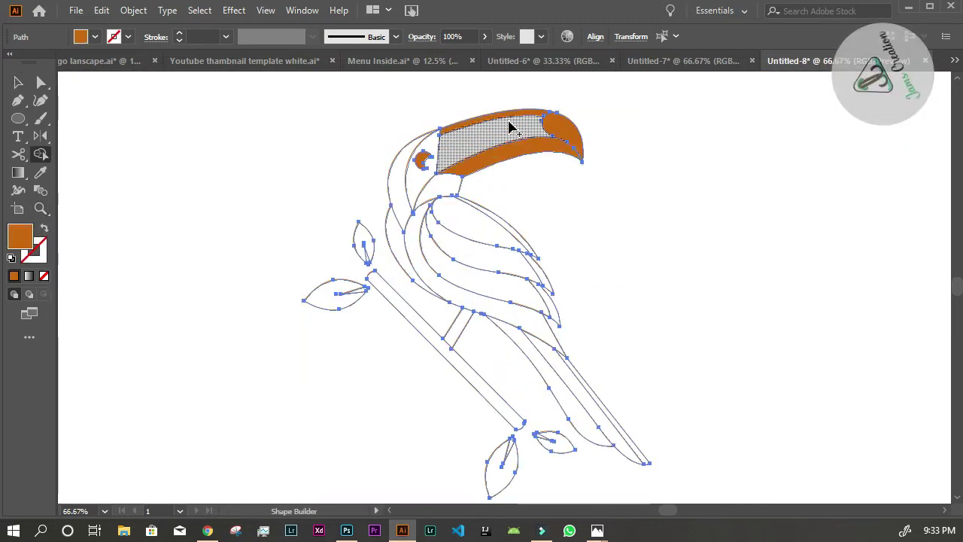
pyautogui.click(539, 129)
pyautogui.moveTo(544, 154); pyautogui.dragTo(519, 120)
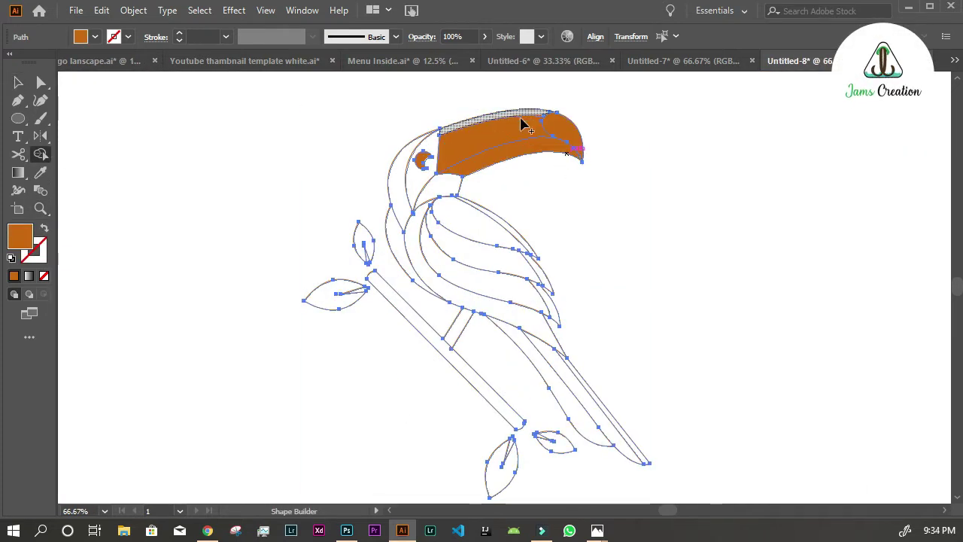
pyautogui.click(405, 185)
pyautogui.click(449, 190)
pyautogui.click(482, 231)
pyautogui.click(541, 354)
pyautogui.click(342, 295)
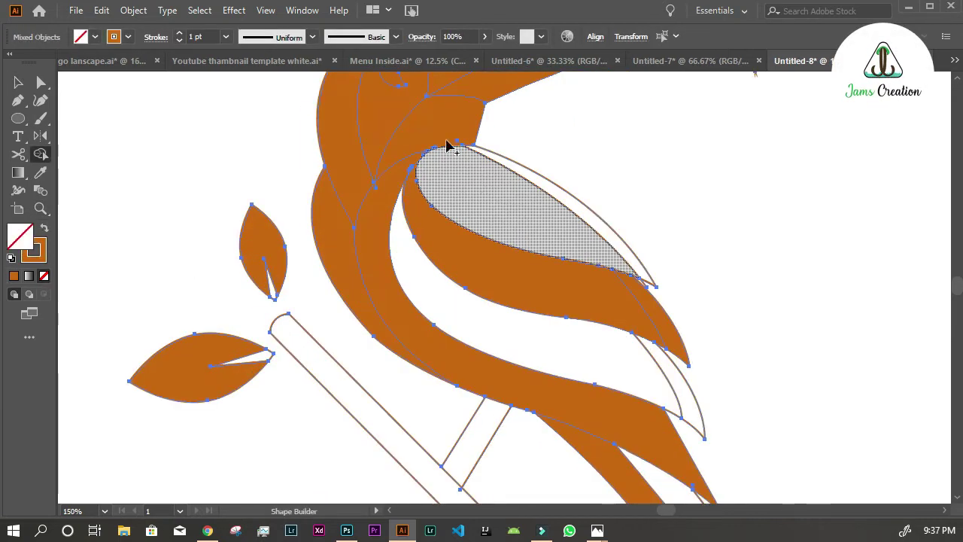
# Remove the orange fills so the pieces stay unfilled outlines.
pyautogui.keyDown('alt'); pyautogui.click(634, 290); pyautogui.keyUp('alt')
pyautogui.scroll(-5, 844, 443)
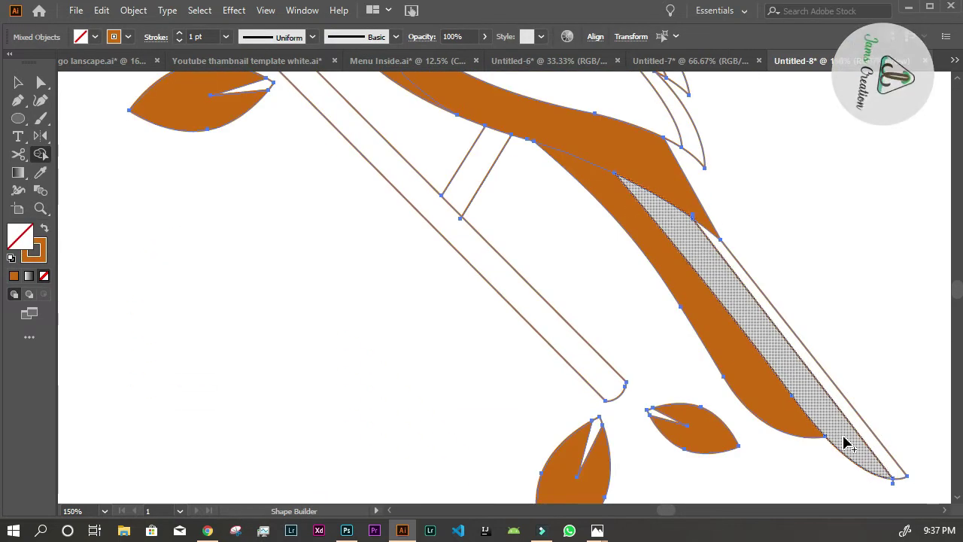
pyautogui.click(42, 276)
pyautogui.click(694, 223)
# Draw a curved Pen line dividing the toucan's body.
pyautogui.press('z')
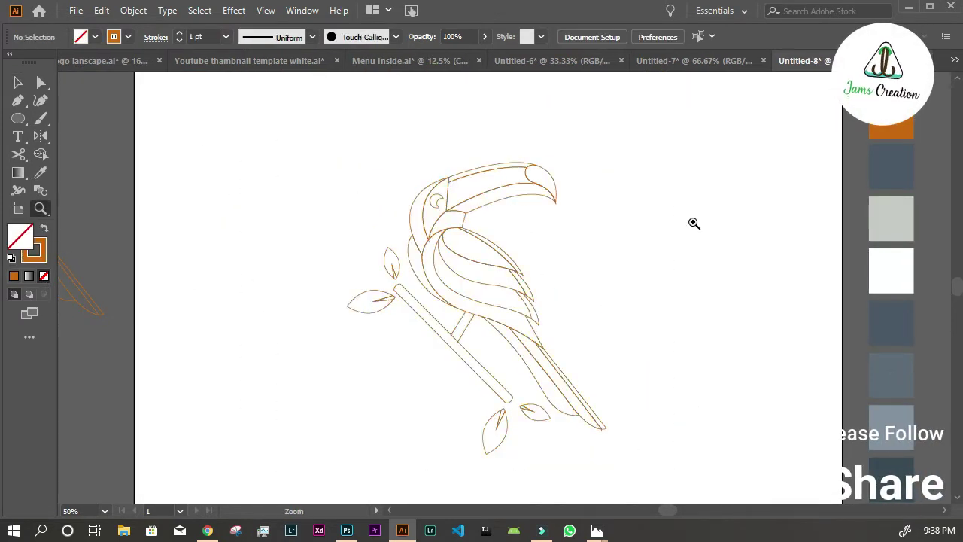
pyautogui.press('p')
pyautogui.click(419, 110)
pyautogui.moveTo(526, 389); pyautogui.dragTo(446, 453)
pyautogui.scroll(2, 446, 453)
pyautogui.moveTo(608, 173)
pyautogui.mouseDown()
pyautogui.moveTo(637, 242)
pyautogui.moveTo(615, 228)
pyautogui.mouseUp()
# Merge the toucan regions with Shape Builder and add another dividing line.
pyautogui.hotkey('ctrl', 'shift', 'a')
pyautogui.scroll(-2, 554, 383)
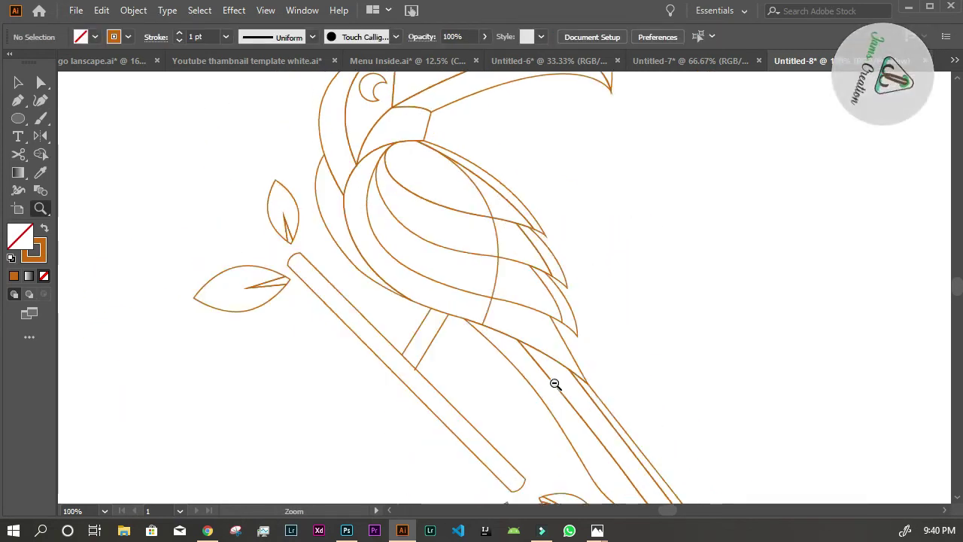
pyautogui.scroll(2, 619, 251)
pyautogui.hotkey('ctrl', 'a')
pyautogui.hotkey('shift', 'm')
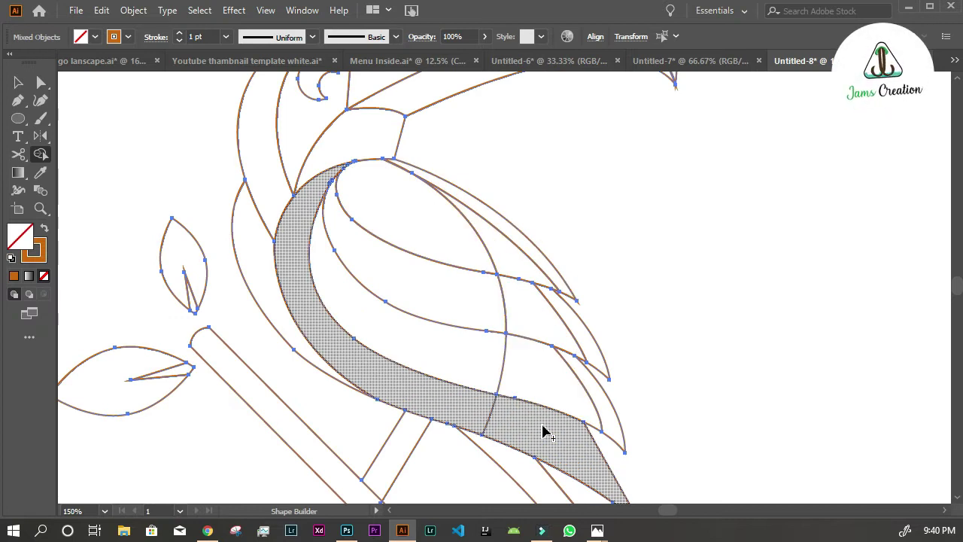
pyautogui.hotkey('ctrl', 'y')
pyautogui.scroll(-5, 527, 339)
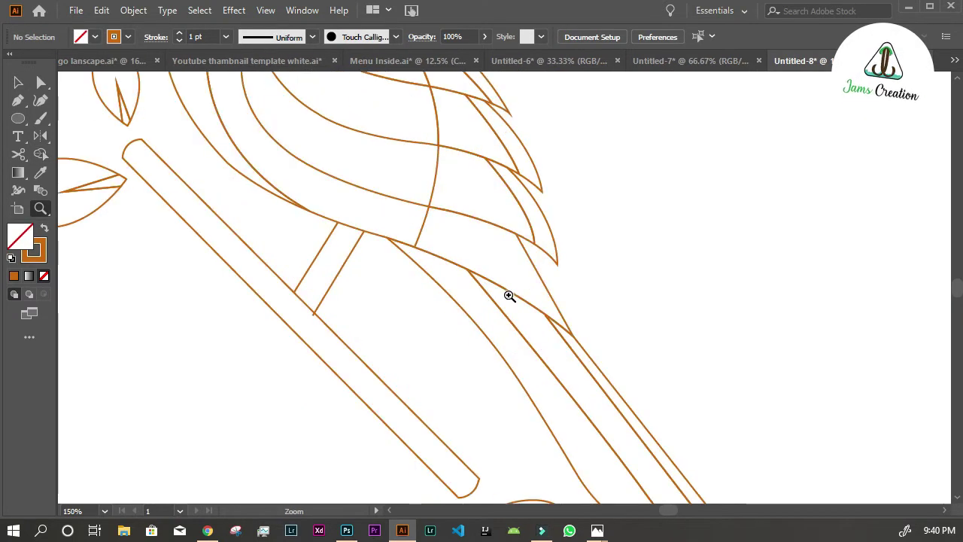
pyautogui.press('p')
pyautogui.click(495, 224)
pyautogui.press('v')
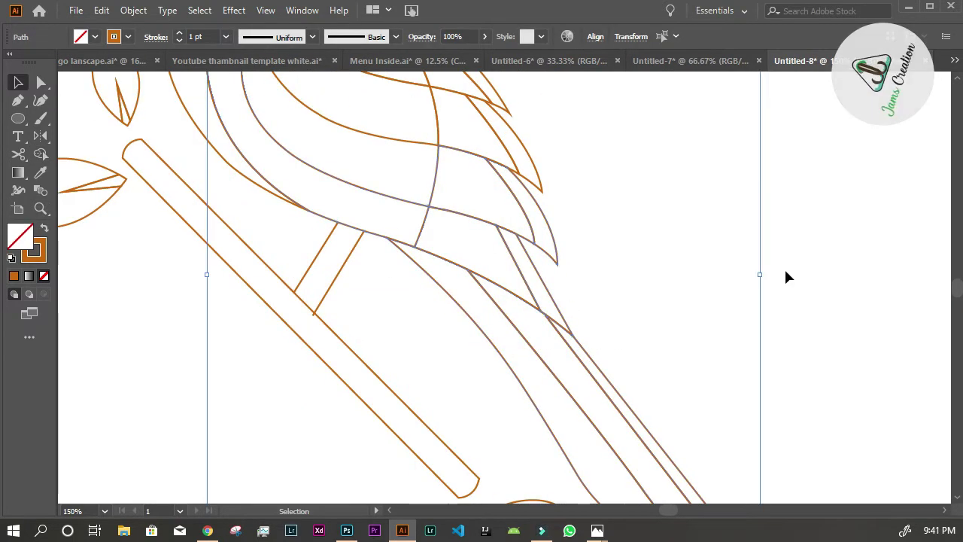
pyautogui.hotkey('ctrl', '-')
pyautogui.hotkey('ctrl', '-')
pyautogui.hotkey('ctrl', '-')
# Fill the upper beak with orange from the swatches, without an outline.
pyautogui.click(494, 275)
pyautogui.click(467, 197)
pyautogui.press('i')
pyautogui.click(740, 85)
pyautogui.click(741, 159)
pyautogui.keyDown('ctrl'); pyautogui.click(500, 200); pyautogui.keyUp('ctrl')
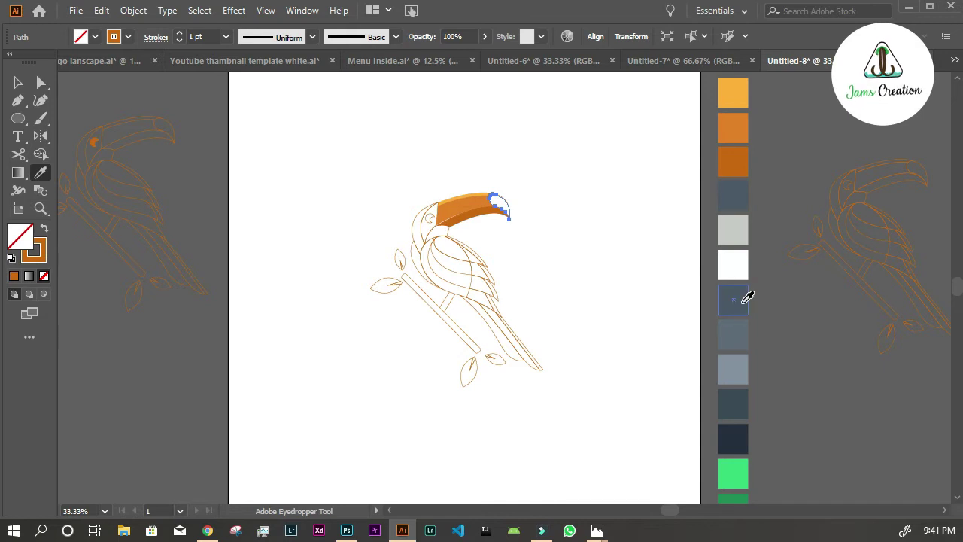
# Fill the beak tip with dark slate and reshape the beak's lower edge.
pyautogui.click(743, 300)
pyautogui.hotkey('ctrl', 'shift', 'a')
pyautogui.scroll(5, 477, 301)
pyautogui.press('a')
pyautogui.moveTo(477, 301)
pyautogui.mouseDown()
pyautogui.moveTo(429, 340)
pyautogui.moveTo(415, 323)
pyautogui.mouseUp()
pyautogui.hotkey('ctrl', 'shift', 'a')
pyautogui.press('v')
pyautogui.scroll(-4, 587, 323)
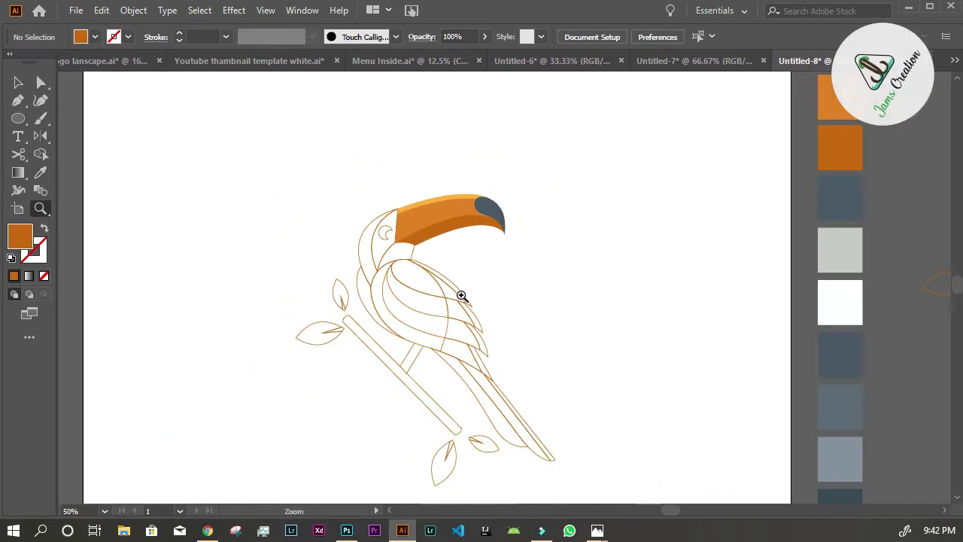
# Give the throat a light fill and the neck, tail and small feather slate grey.
pyautogui.click(376, 233)
pyautogui.press('i')
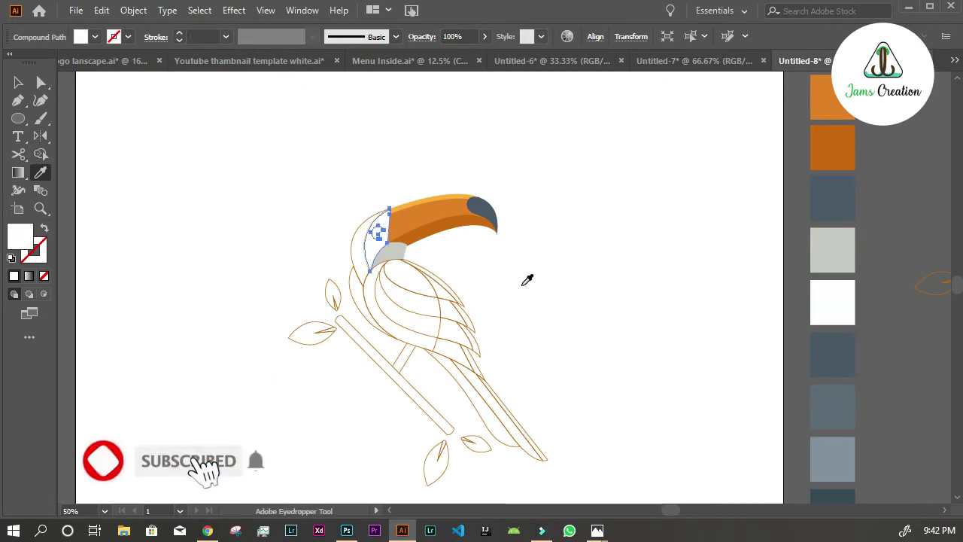
pyautogui.keyDown('ctrl'); pyautogui.click(422, 283); pyautogui.keyUp('ctrl')
pyautogui.scroll(-1, 828, 377)
pyautogui.click(835, 432)
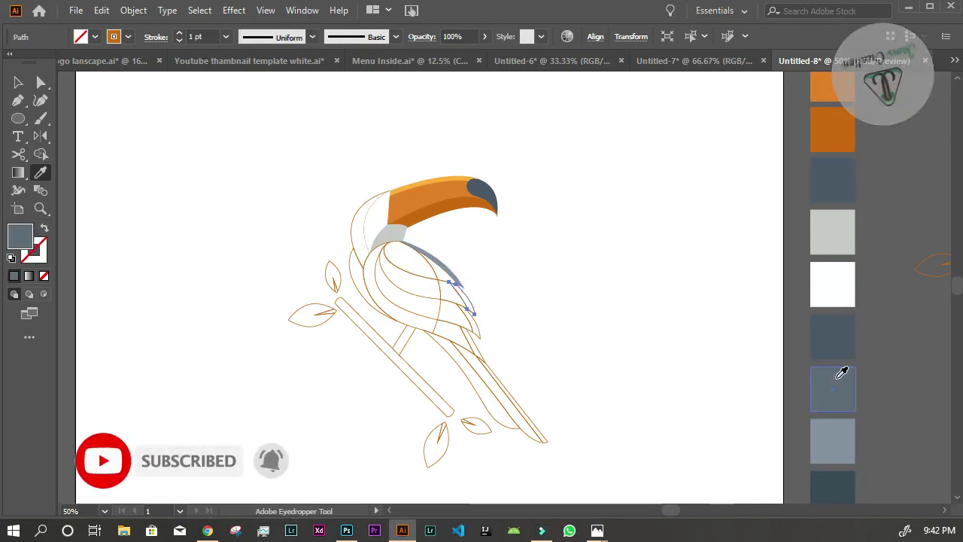
pyautogui.keyDown('ctrl'); pyautogui.click(467, 305); pyautogui.keyUp('ctrl')
pyautogui.keyDown('ctrl'); pyautogui.click(485, 365); pyautogui.keyUp('ctrl')
pyautogui.click(840, 447)
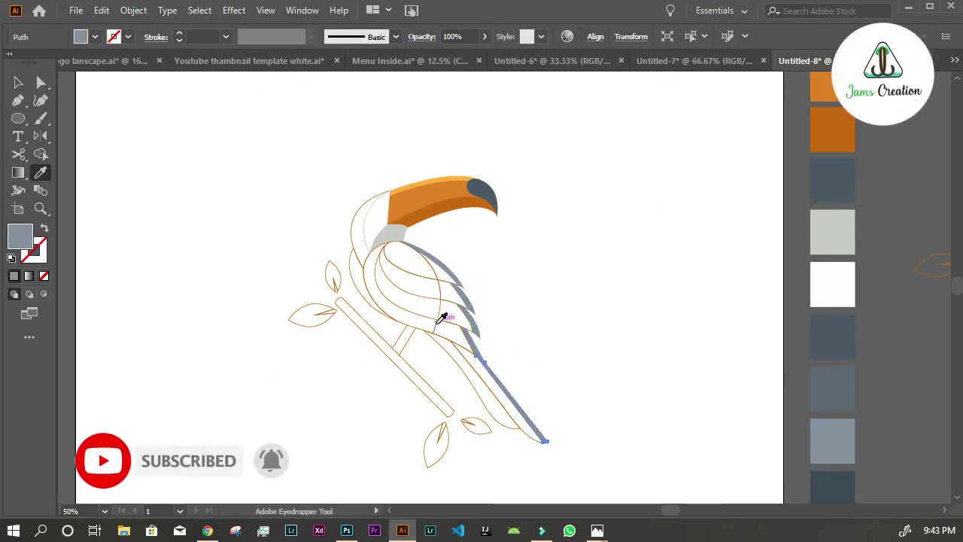
pyautogui.keyDown('ctrl'); pyautogui.click(444, 319); pyautogui.keyUp('ctrl')
pyautogui.click(830, 337)
pyautogui.keyDown('ctrl'); pyautogui.click(530, 271); pyautogui.keyUp('ctrl')
# Fill the body and outer crescent slate grey and the lower feather a lighter grey.
pyautogui.press('z')
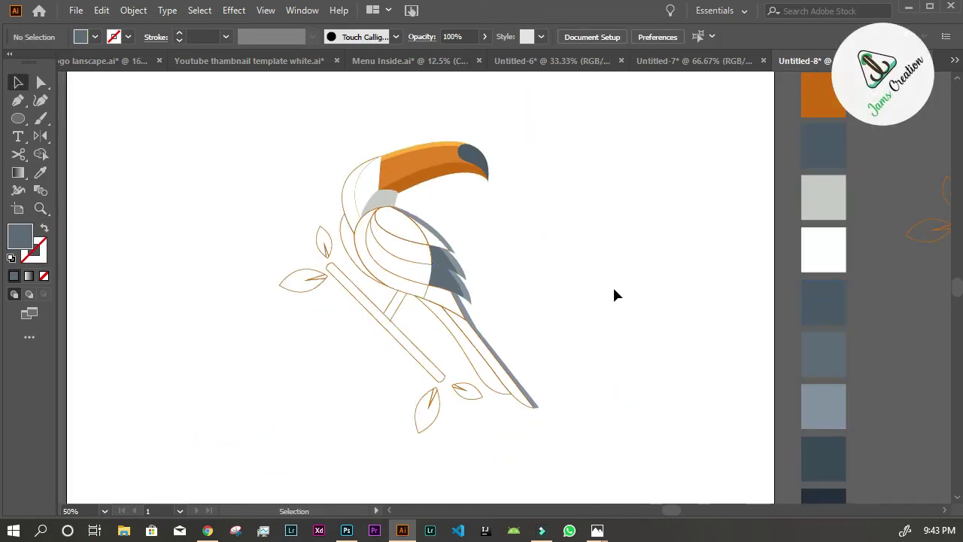
pyautogui.click(501, 274)
pyautogui.keyDown('ctrl'); pyautogui.click(516, 269); pyautogui.keyUp('ctrl')
pyautogui.press('i')
pyautogui.click(464, 279)
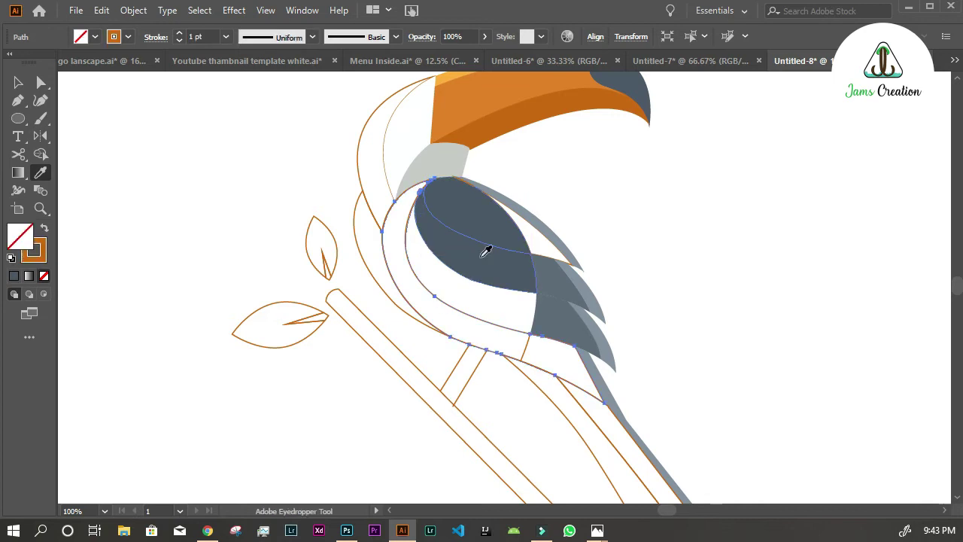
pyautogui.click(488, 254)
pyautogui.keyDown('ctrl'); pyautogui.click(468, 345); pyautogui.keyUp('ctrl')
pyautogui.keyDown('ctrl'); pyautogui.click(703, 264); pyautogui.keyUp('ctrl')
pyautogui.keyDown('ctrl'); pyautogui.click(573, 366); pyautogui.keyUp('ctrl')
pyautogui.hotkey('ctrl', '+')
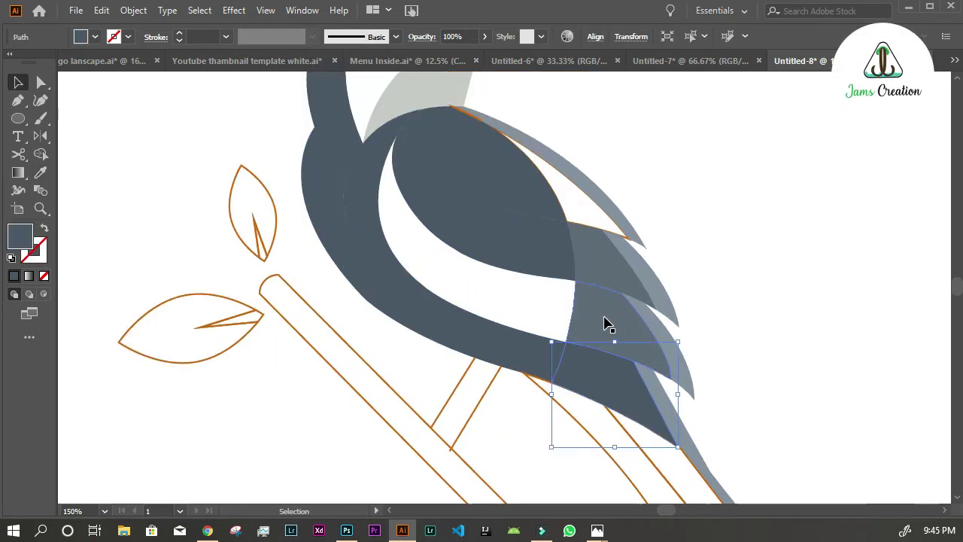
pyautogui.click(611, 310)
pyautogui.moveTo(434, 270); pyautogui.dragTo(444, 279)
# Fill the wing crescent with the darker feather grey.
pyautogui.hotkey('ctrl', 'shift', 'a')
pyautogui.press('v')
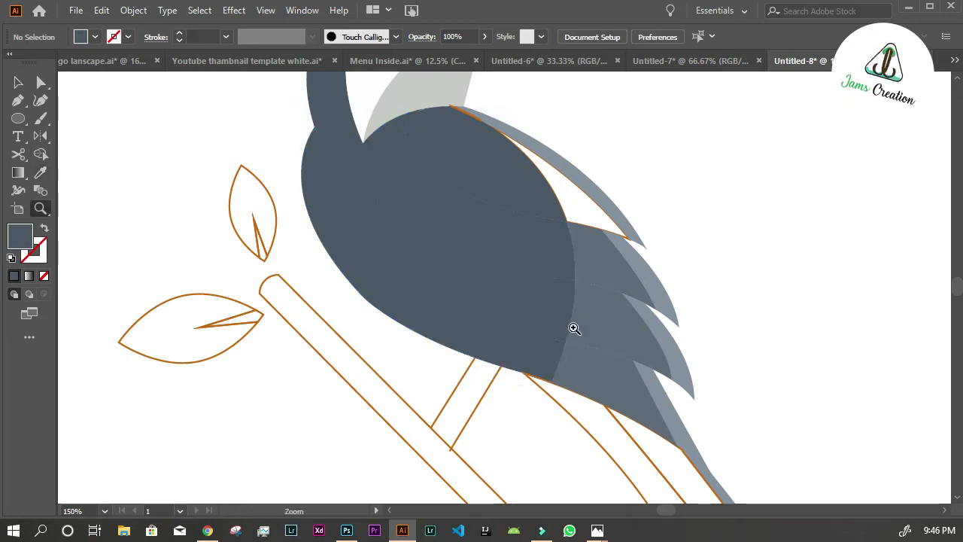
pyautogui.scroll(2, 452, 266)
pyautogui.click(487, 254)
pyautogui.press('i')
pyautogui.click(492, 319)
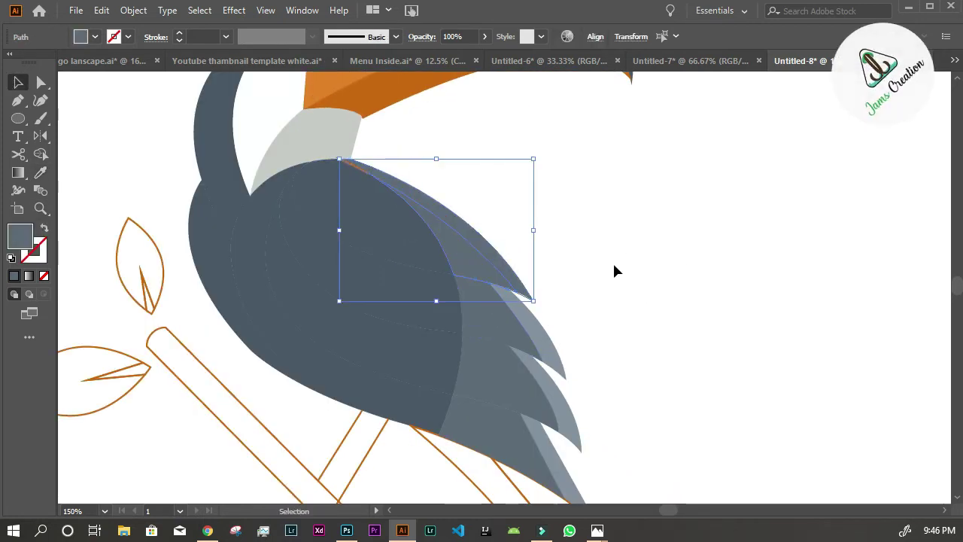
pyautogui.click(489, 265)
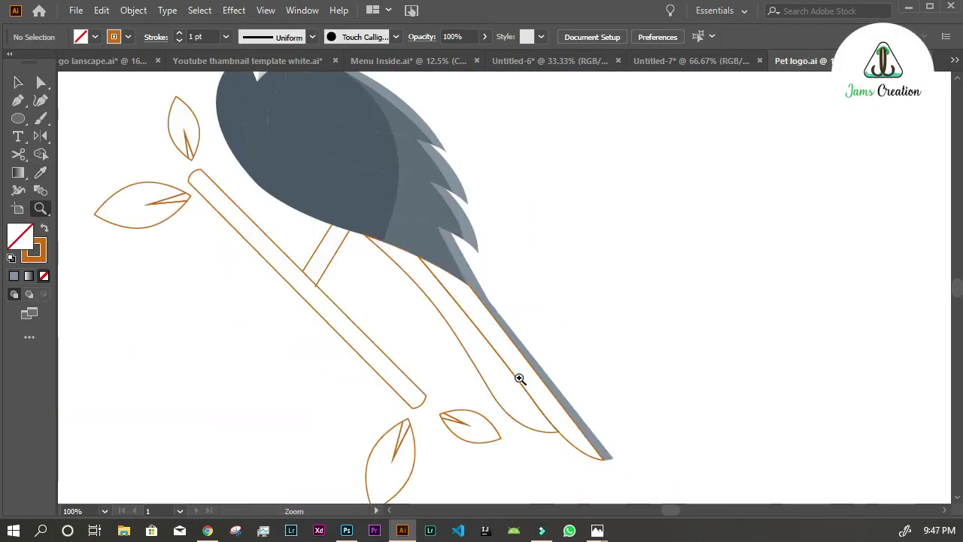
# Copy the body's dark grey onto the unfilled tail and lower wing curve.
pyautogui.click(570, 447)
pyautogui.press('i')
pyautogui.click(370, 176)
pyautogui.keyDown('alt'); pyautogui.click(529, 439); pyautogui.keyUp('alt')
pyautogui.press('v')
pyautogui.click(744, 295)
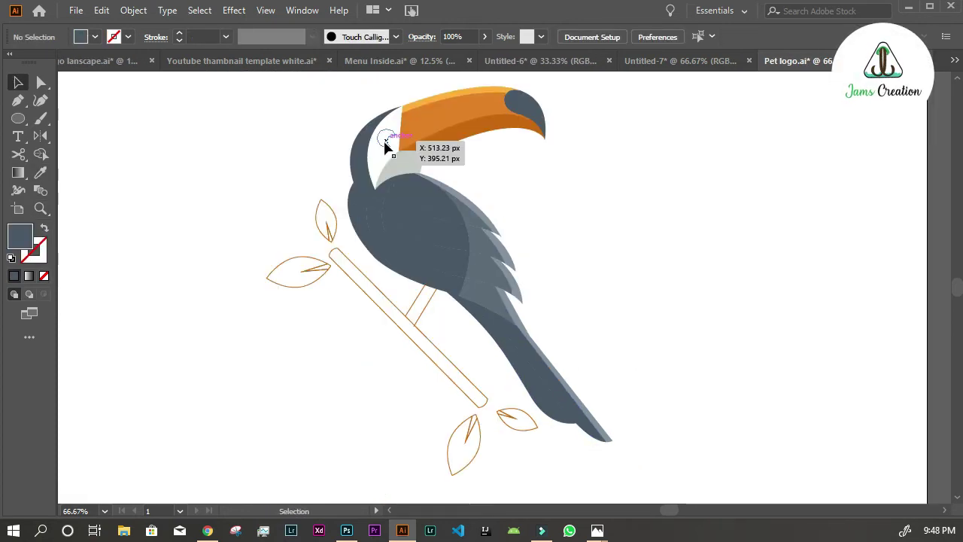
# Colour the branch dark navy and fill the left leaf light green.
pyautogui.keyDown('alt'); pyautogui.click(664, 279); pyautogui.keyUp('alt')
pyautogui.press('i')
pyautogui.click(570, 444)
pyautogui.click(294, 334)
pyautogui.press('i')
pyautogui.click(563, 444)
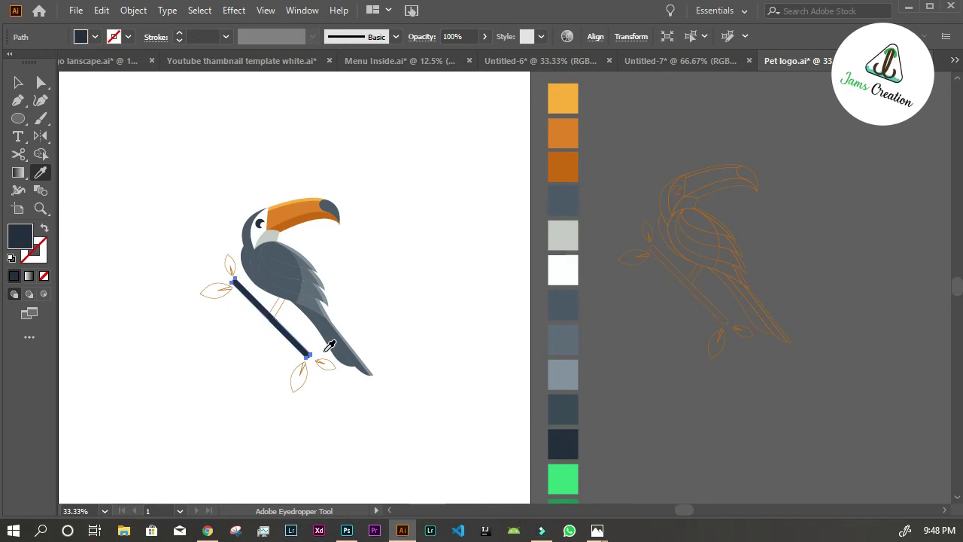
pyautogui.keyDown('ctrl'); pyautogui.click(216, 290); pyautogui.keyUp('ctrl')
pyautogui.click(562, 478)
pyautogui.click(339, 409)
# Fill the bottom and top-left leaves green.
pyautogui.press('z')
pyautogui.moveTo(97, 197); pyautogui.dragTo(338, 409)
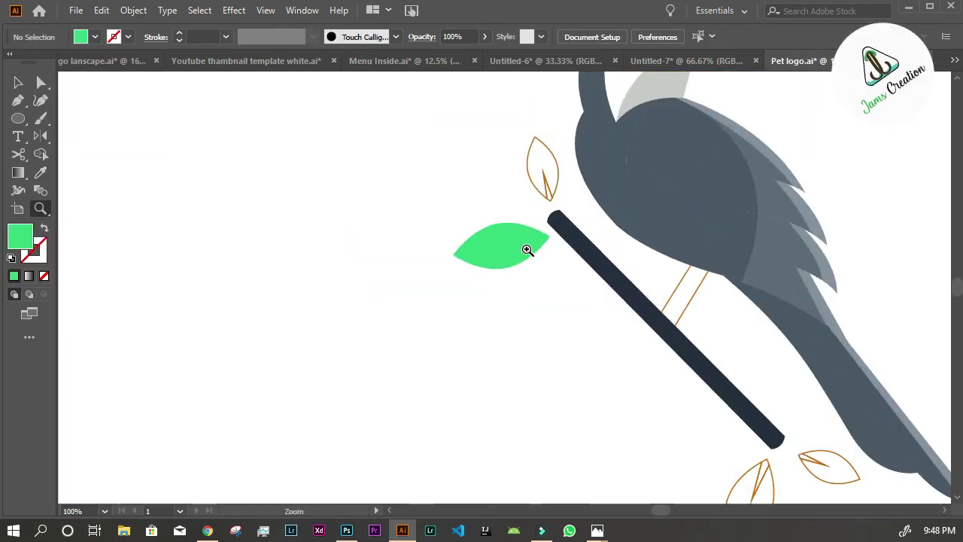
pyautogui.hotkey('ctrl', '-')
pyautogui.press('v')
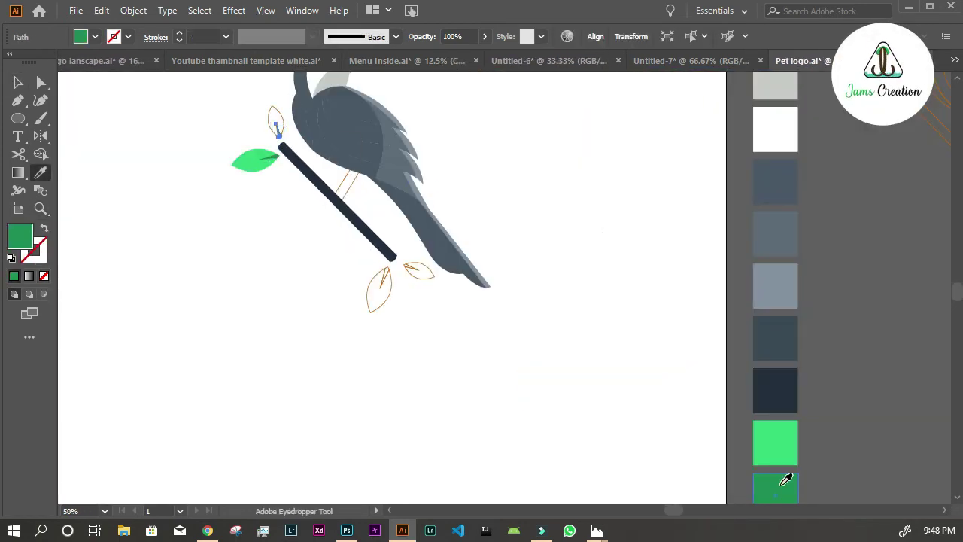
pyautogui.press('i')
pyautogui.click(787, 440)
pyautogui.keyDown('ctrl'); pyautogui.click(276, 120); pyautogui.keyUp('ctrl')
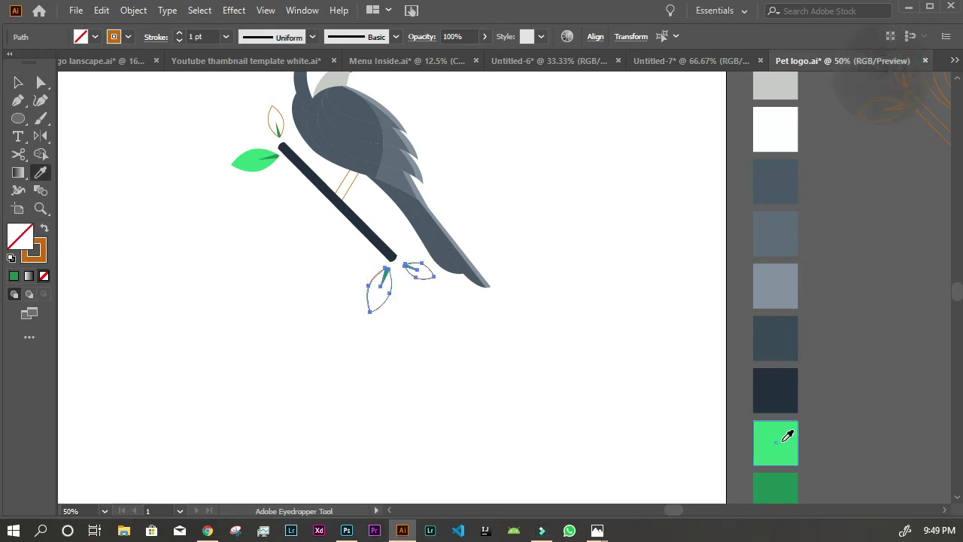
pyautogui.click(789, 437)
# Zoom out to the whole logo and select the right-hand sketch.
pyautogui.press('v')
pyautogui.click(516, 185)
pyautogui.hotkey('ctrl', '-')
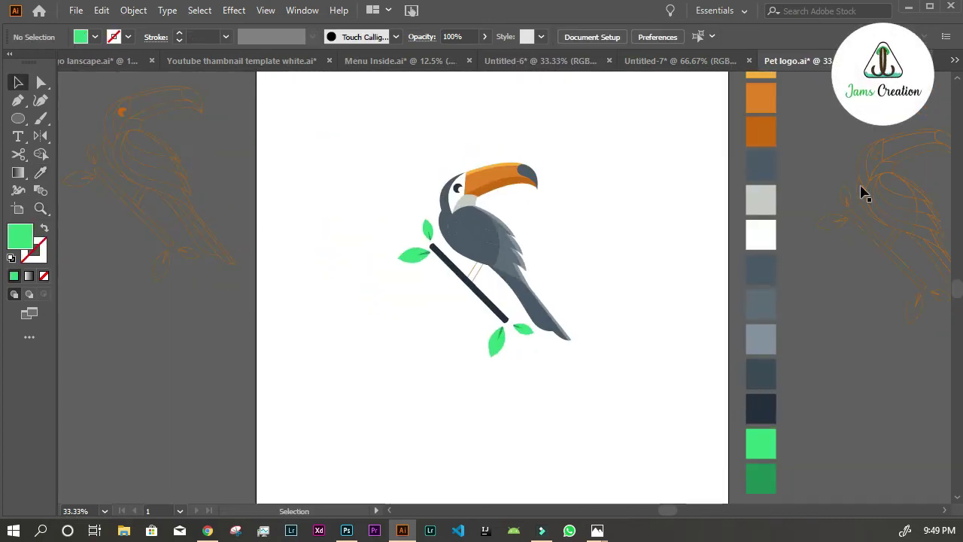
pyautogui.click(872, 316)
pyautogui.hotkey('ctrl', '+')
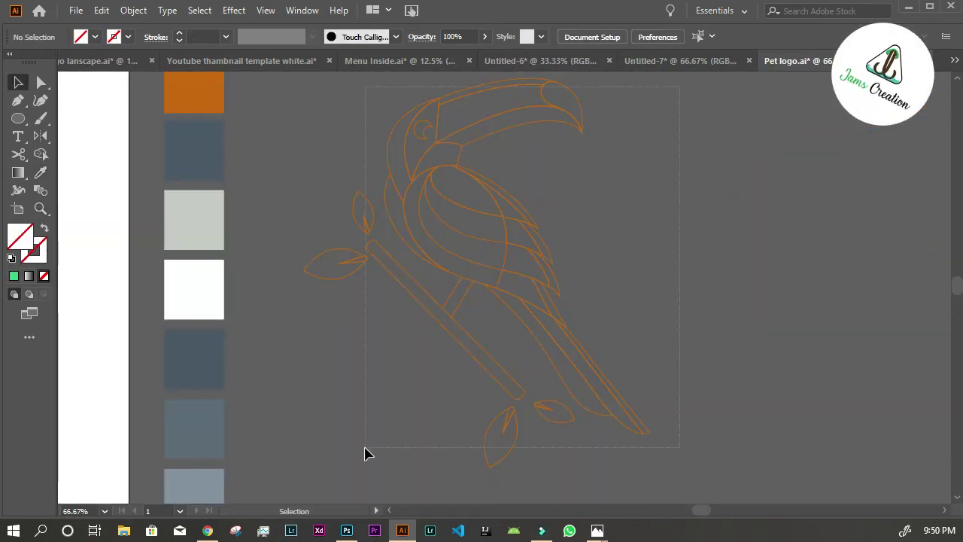
# Merge the sketch regions into one S-shaped band with Shape Builder.
pyautogui.hotkey('ctrl', 'a')
pyautogui.hotkey('shift', 'm')
pyautogui.moveTo(534, 244); pyautogui.dragTo(525, 279)
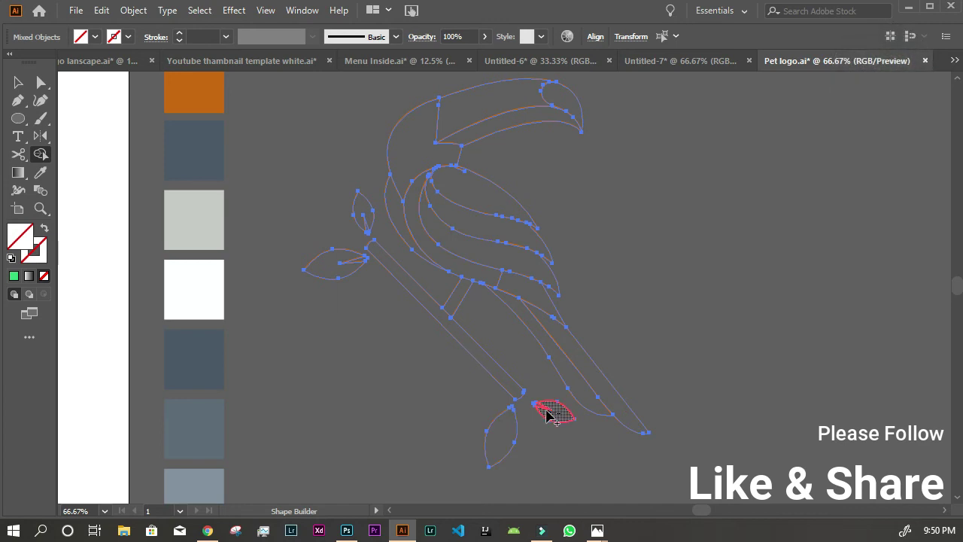
pyautogui.press('v')
pyautogui.click(568, 305)
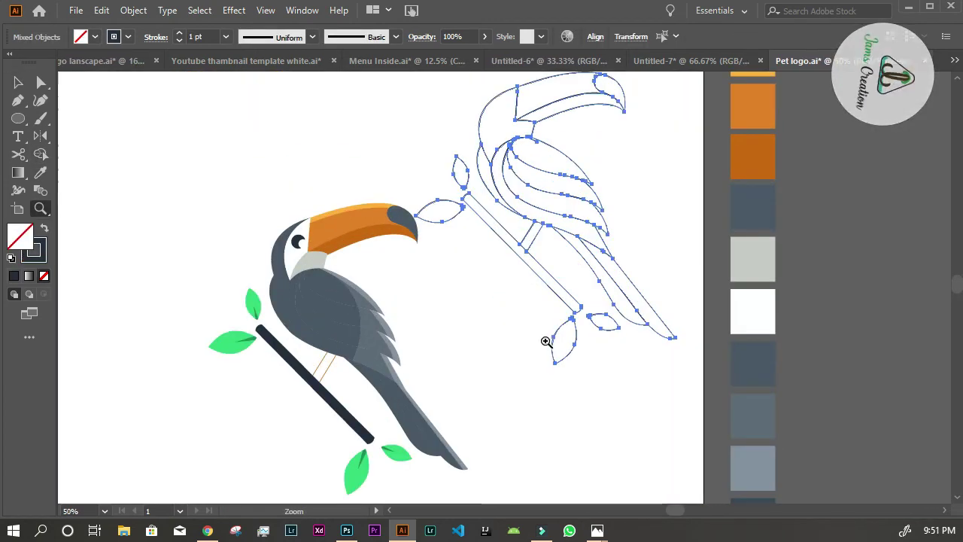
# Lay the outline artwork over the coloured toucan and check its alignment.
pyautogui.press('v')
pyautogui.moveTo(558, 237); pyautogui.dragTo(353, 366)
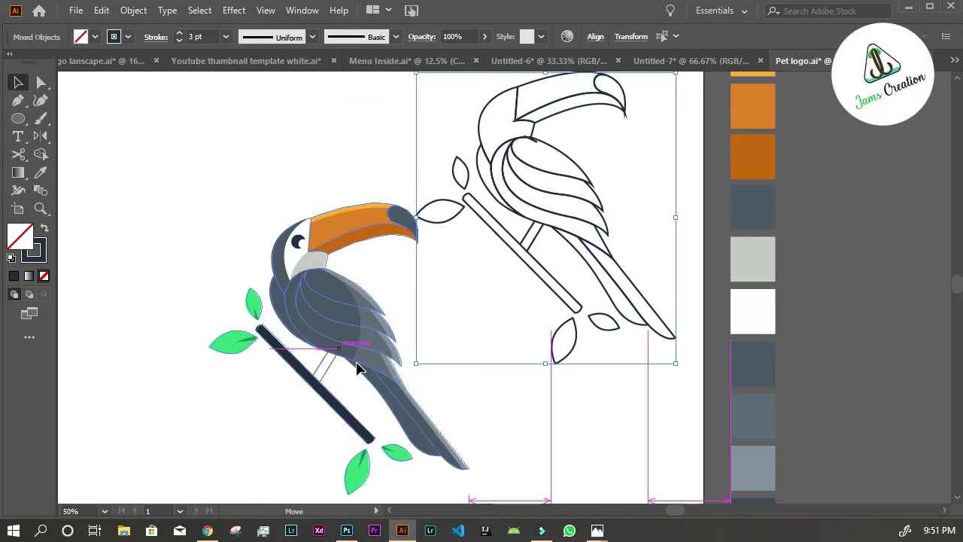
pyautogui.click(589, 314)
pyautogui.keyDown('ctrl'); pyautogui.click(489, 228); pyautogui.keyUp('ctrl')
pyautogui.keyDown('ctrl'); pyautogui.click(531, 254); pyautogui.keyUp('ctrl')
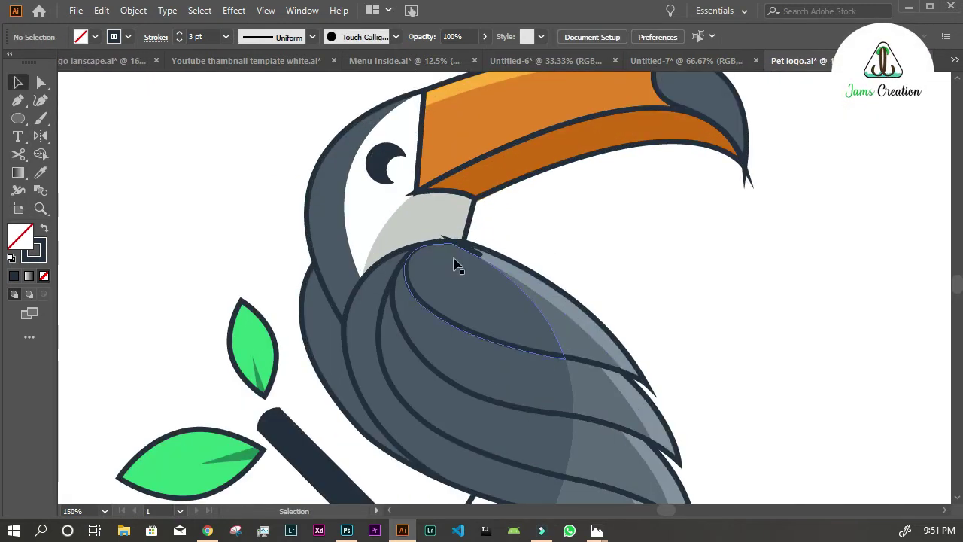
pyautogui.click(590, 239)
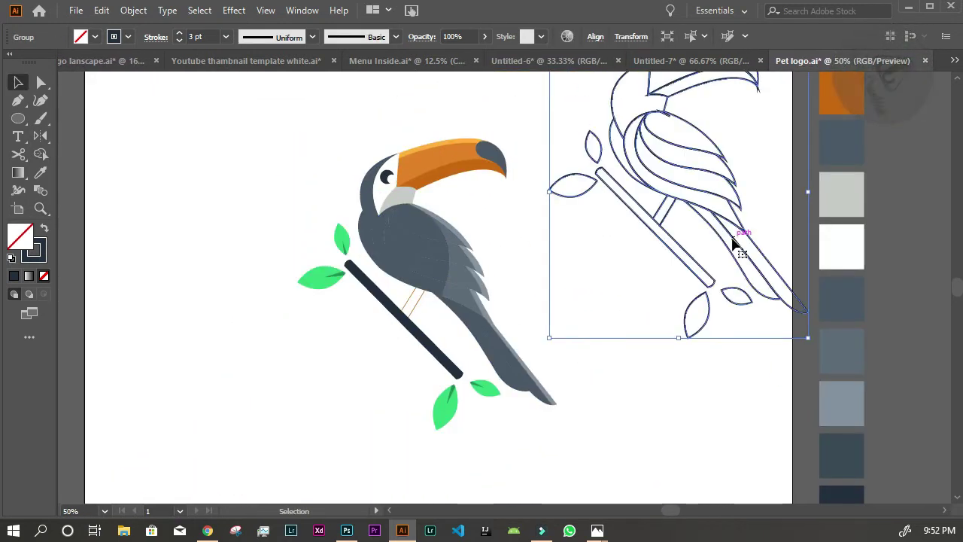
pyautogui.moveTo(726, 274); pyautogui.dragTo(470, 365)
# Thicken the outline artwork's stroke to 4 pt.
pyautogui.click(540, 133)
pyautogui.click(451, 248)
pyautogui.click(226, 36)
pyautogui.click(263, 146)
pyautogui.click(625, 181)
pyautogui.scroll(3, 626, 180)
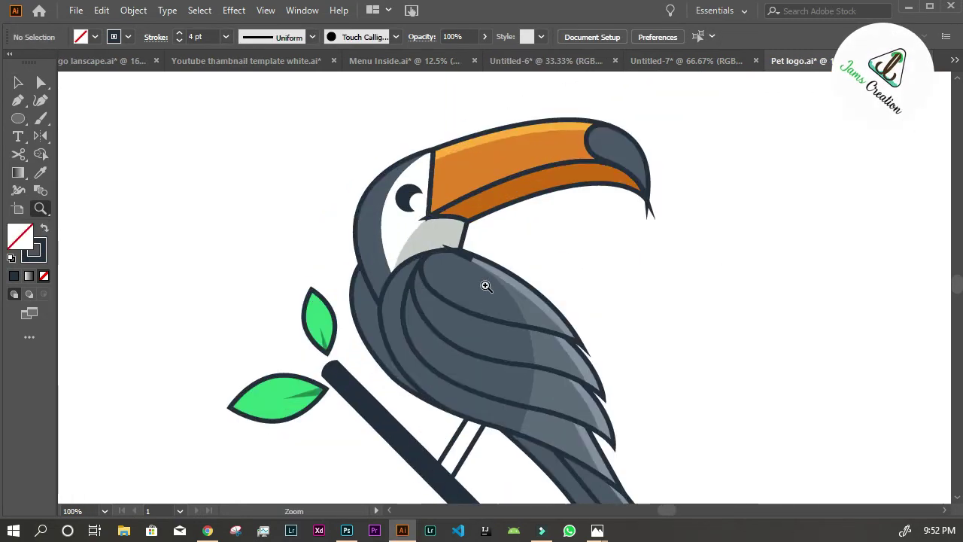
# Try moving a beak-tip anchor, then undo the change.
pyautogui.click(485, 226)
pyautogui.moveTo(503, 235); pyautogui.dragTo(649, 247)
pyautogui.hotkey('ctrl', 'z')
pyautogui.press('v')
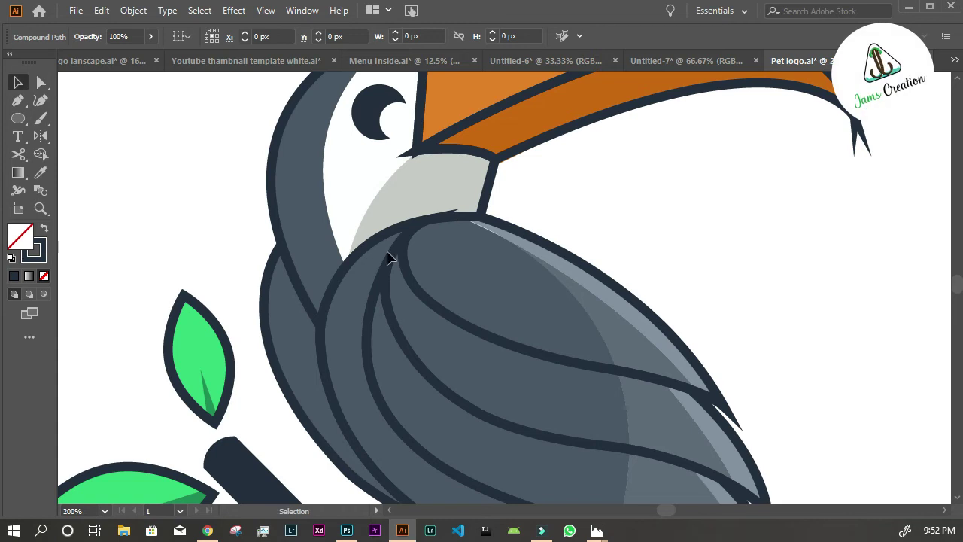
pyautogui.rightClick(459, 203)
pyautogui.press('Escape')
pyautogui.hotkey('ctrl', 'shift', 'a')
# Zoom in closely on the beak tip of the outline artwork.
pyautogui.press('a')
pyautogui.hotkey('ctrl', 'shift', 'a')
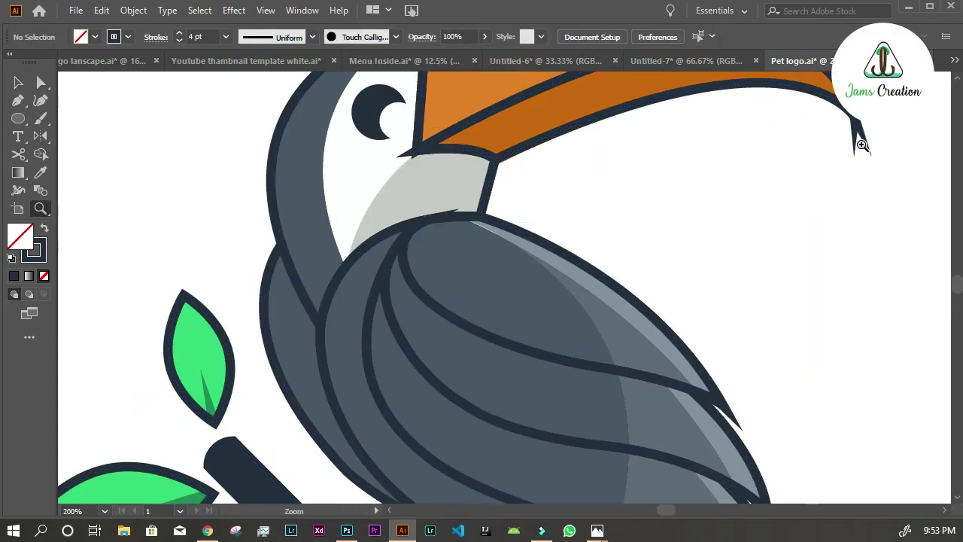
pyautogui.scroll(2, 477, 294)
pyautogui.hotkey('ctrl', 'a')
pyautogui.click(41, 154)
pyautogui.press('v')
pyautogui.click(735, 338)
pyautogui.press('z')
pyautogui.click(576, 270)
# Drag the second path's beak-tip anchor to meet the first one.
pyautogui.press('a')
pyautogui.click(468, 237)
pyautogui.scroll(2, 468, 236)
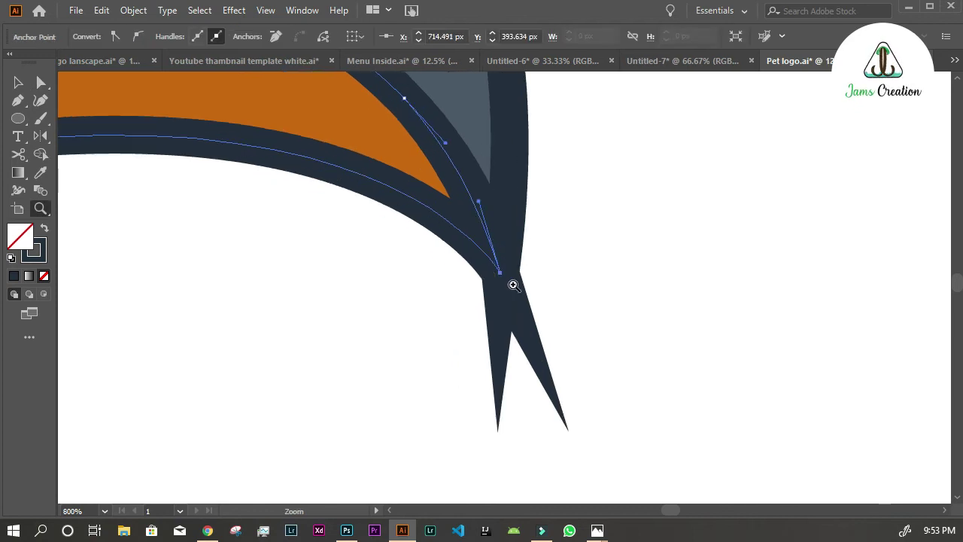
pyautogui.scroll(2, 489, 216)
pyautogui.keyDown('shift'); pyautogui.click(498, 327); pyautogui.keyUp('shift')
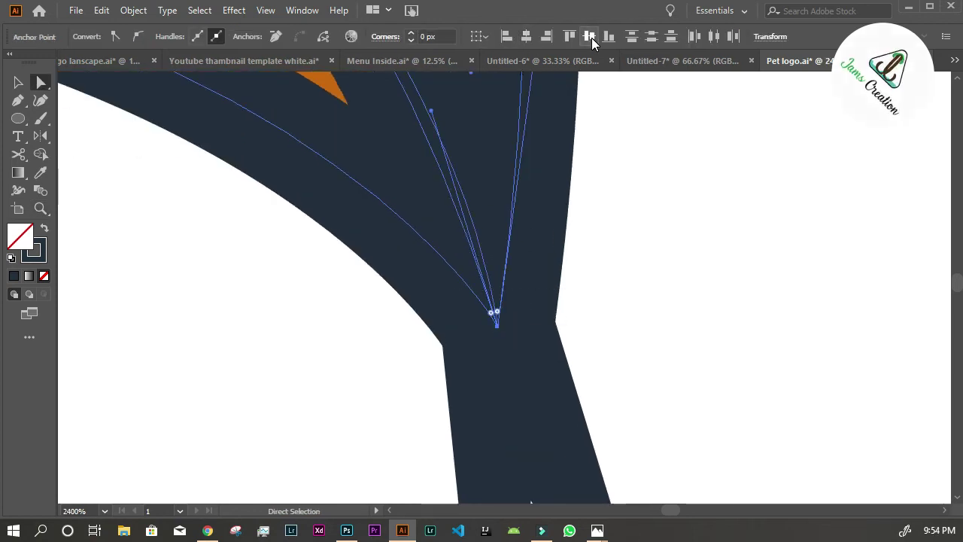
pyautogui.moveTo(495, 313); pyautogui.dragTo(502, 331)
# Fit the whole toucan in view and open the Stroke panel.
pyautogui.press('z')
pyautogui.keyDown('alt'); pyautogui.click(383, 339); pyautogui.keyUp('alt')
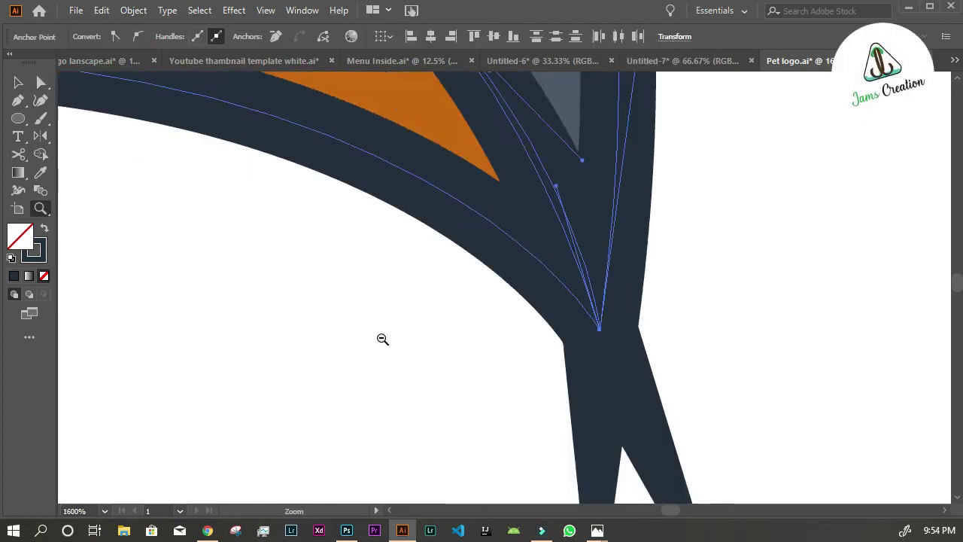
pyautogui.hotkey('ctrl', '0')
pyautogui.click(302, 9)
pyautogui.click(376, 386)
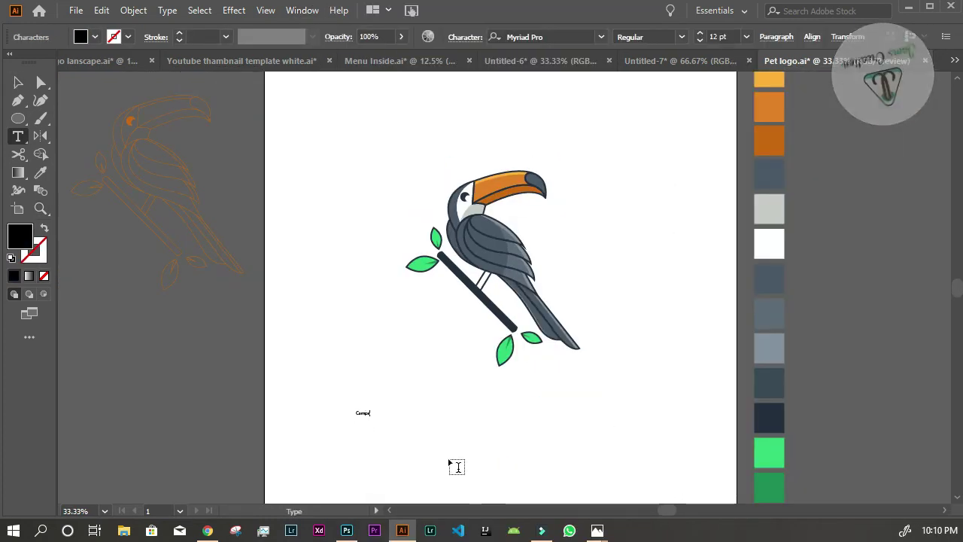
# Make the 'Company Name' headline Spellkid Regular, enlarged, with a dark navy fill.
pyautogui.write('any Name')
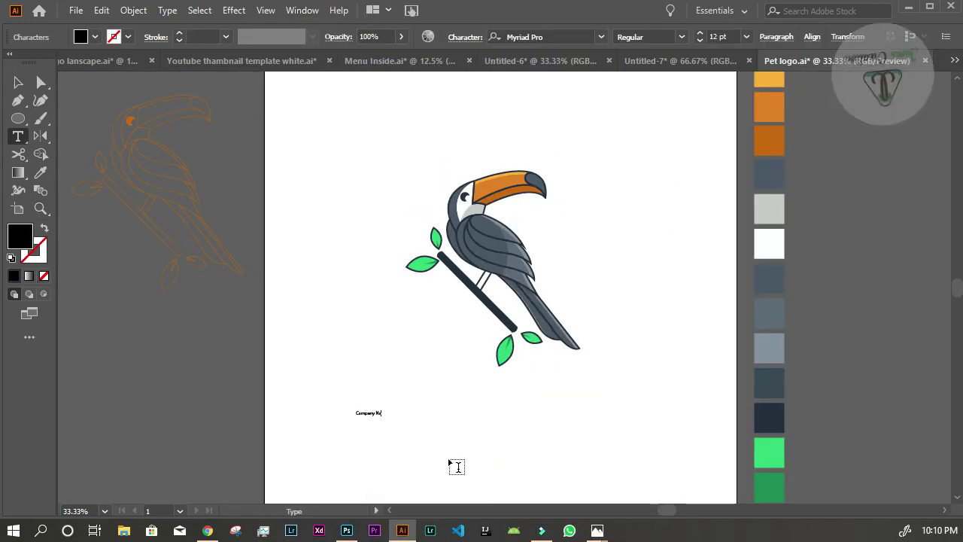
pyautogui.press('Escape')
pyautogui.moveTo(404, 410); pyautogui.dragTo(665, 359)
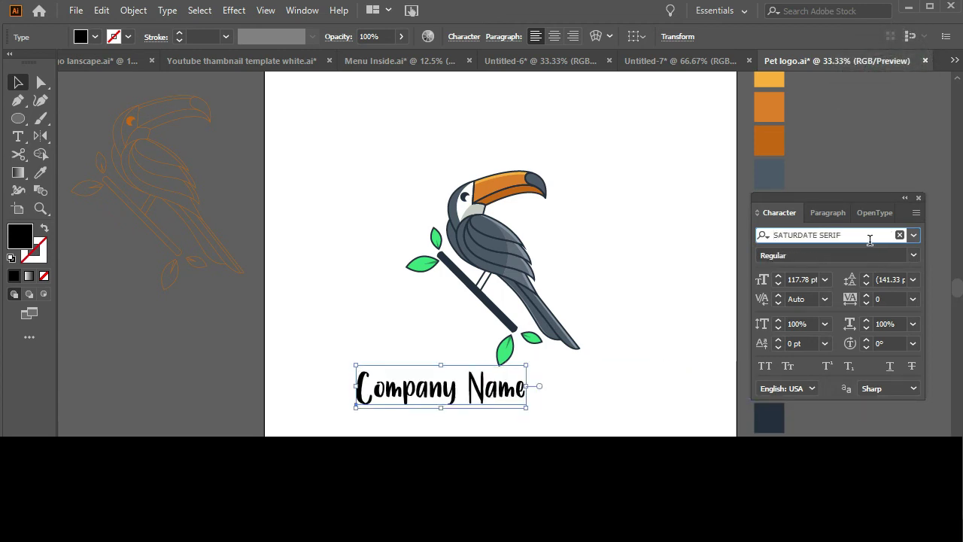
pyautogui.press('Down')
pyautogui.press('Down')
pyautogui.press('Down')
pyautogui.moveTo(524, 383); pyautogui.dragTo(647, 425)
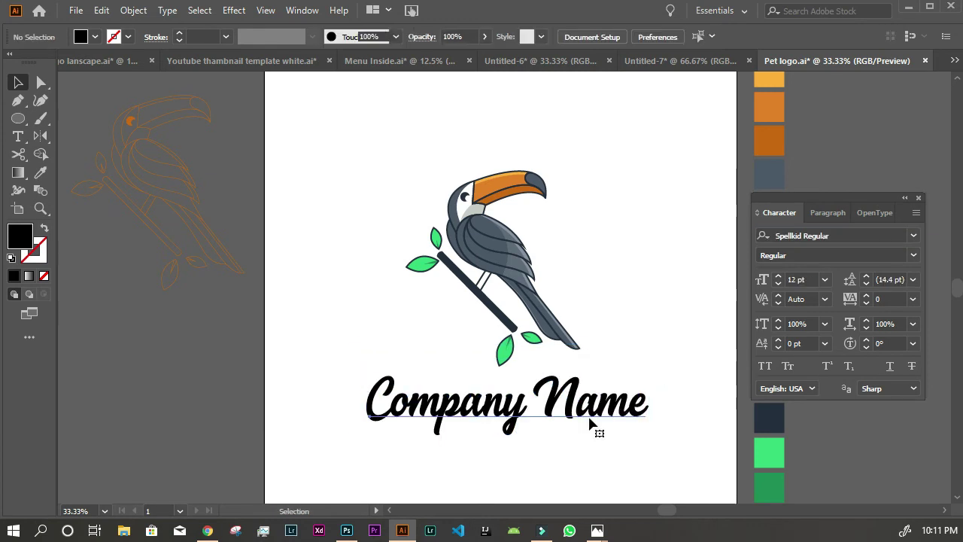
pyautogui.click(593, 410)
pyautogui.click(768, 417)
pyautogui.click(621, 418)
# Duplicate the headline below as a small Tahoma 'TAGLINE GOSE HERE' line.
pyautogui.moveTo(640, 393); pyautogui.dragTo(636, 458)
pyautogui.doubleClick(606, 471)
pyautogui.hotkey('ctrl', 'a')
pyautogui.write('T')
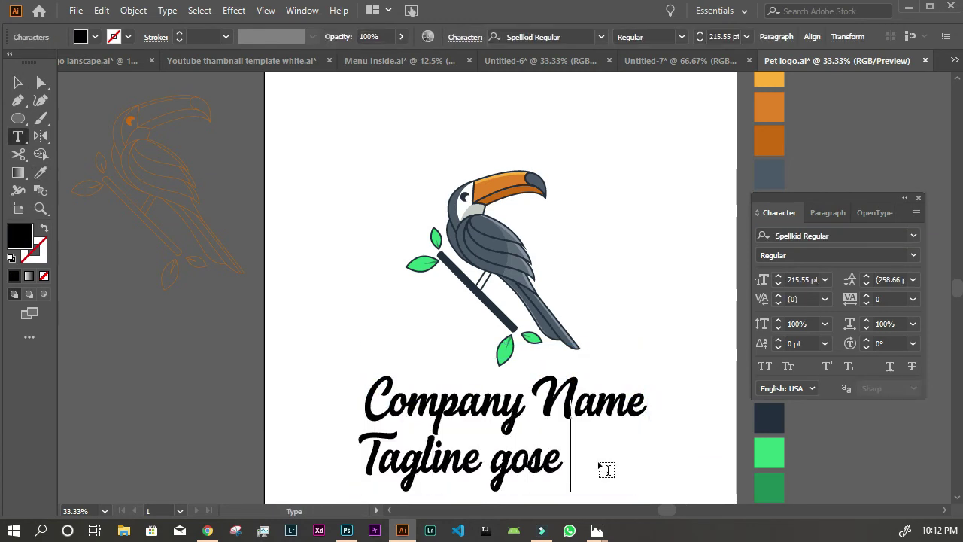
pyautogui.hotkey('ctrl', 'a')
pyautogui.click(826, 236)
pyautogui.press('Down')
pyautogui.press('Down')
pyautogui.press('Down')
pyautogui.press('Escape')
pyautogui.moveTo(799, 462); pyautogui.dragTo(589, 471)
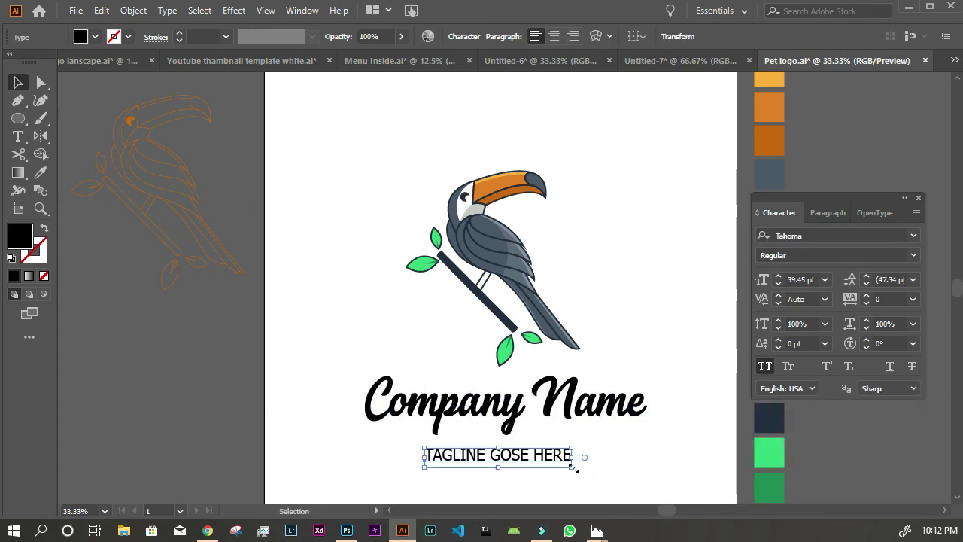